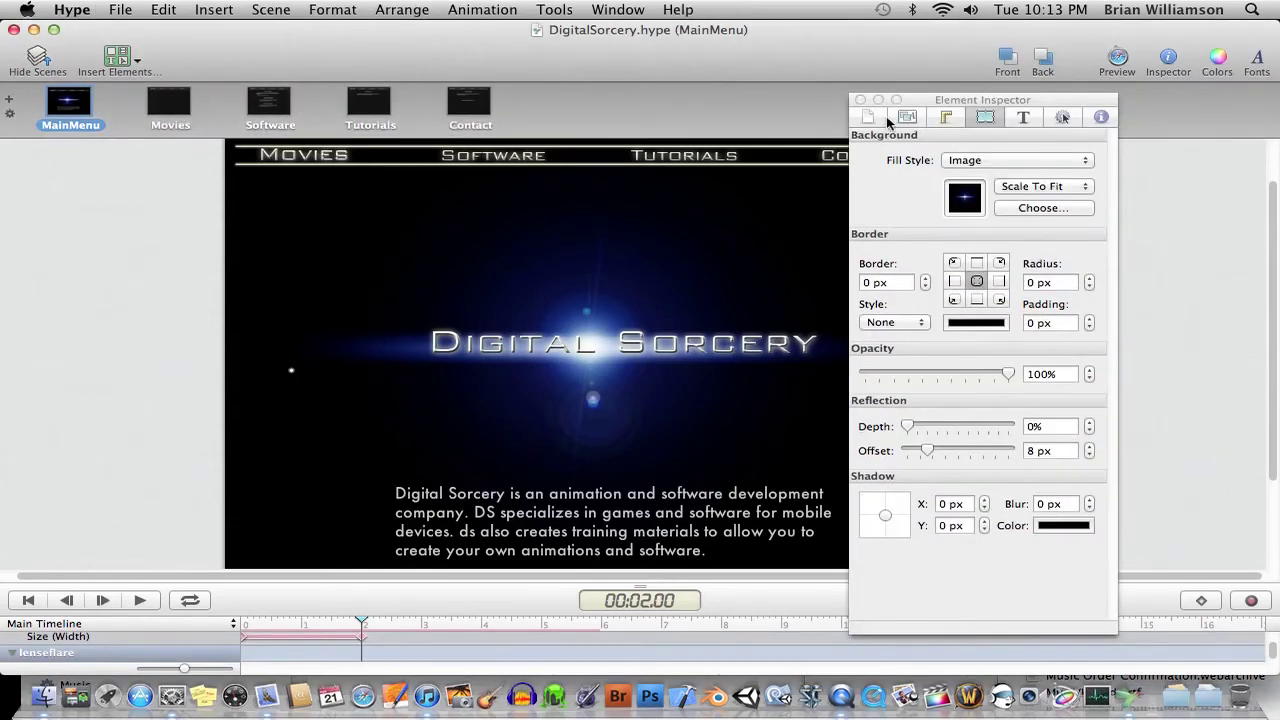
# Nudge the Element Inspector up slightly and switch to the App Store.
pyautogui.moveTo(945, 100); pyautogui.dragTo(945, 87)
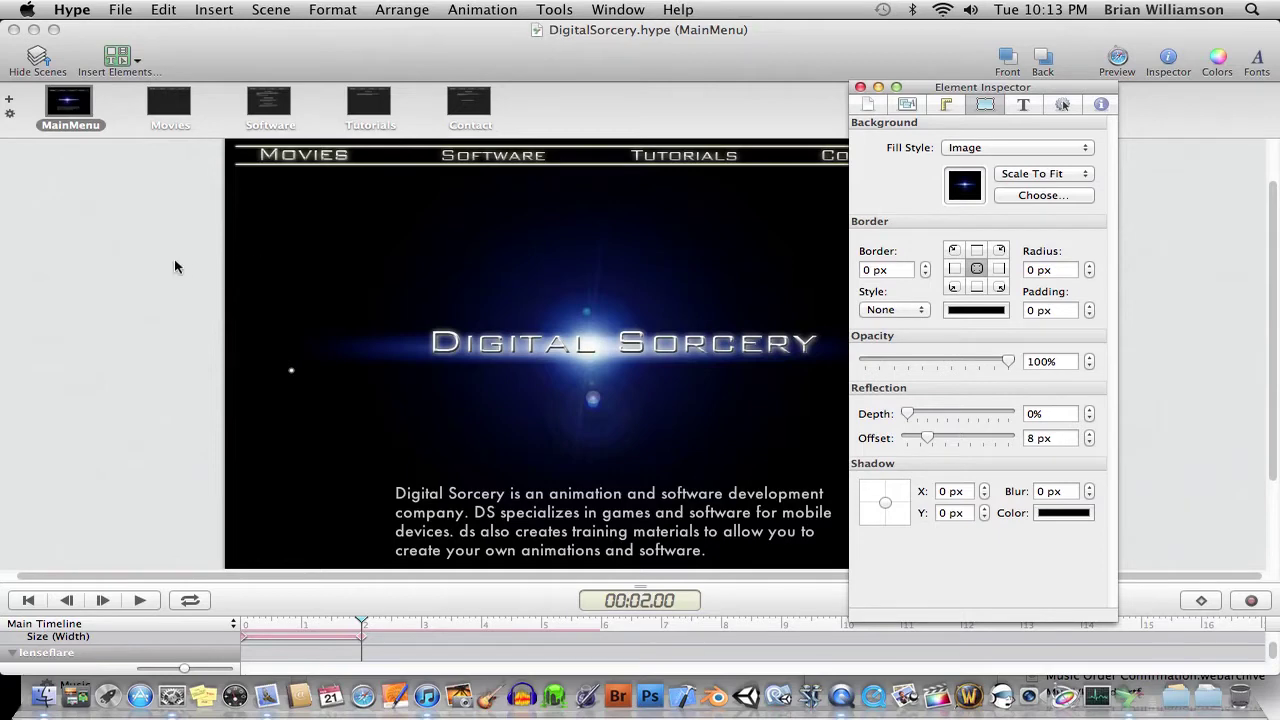
pyautogui.click(140, 695)
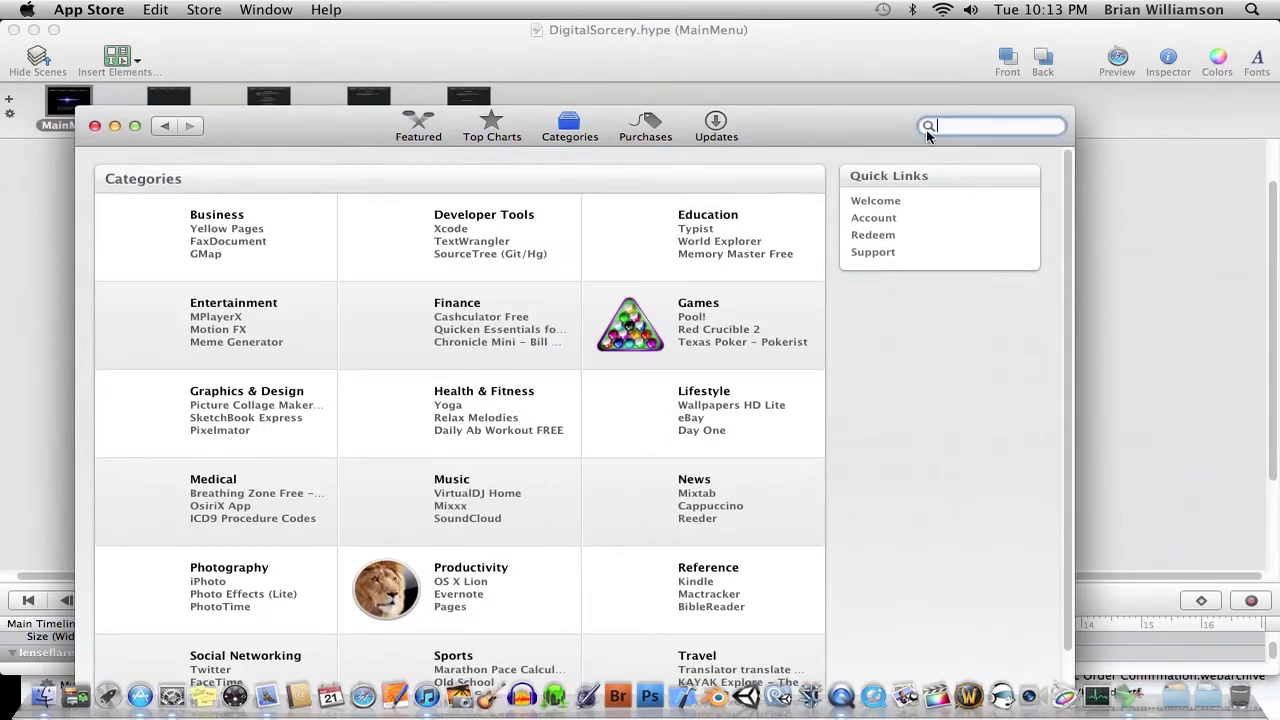
# Search the App Store for 'hype' and browse the Hype product page (version 1.0.5, $49.99).
pyautogui.write('hype')
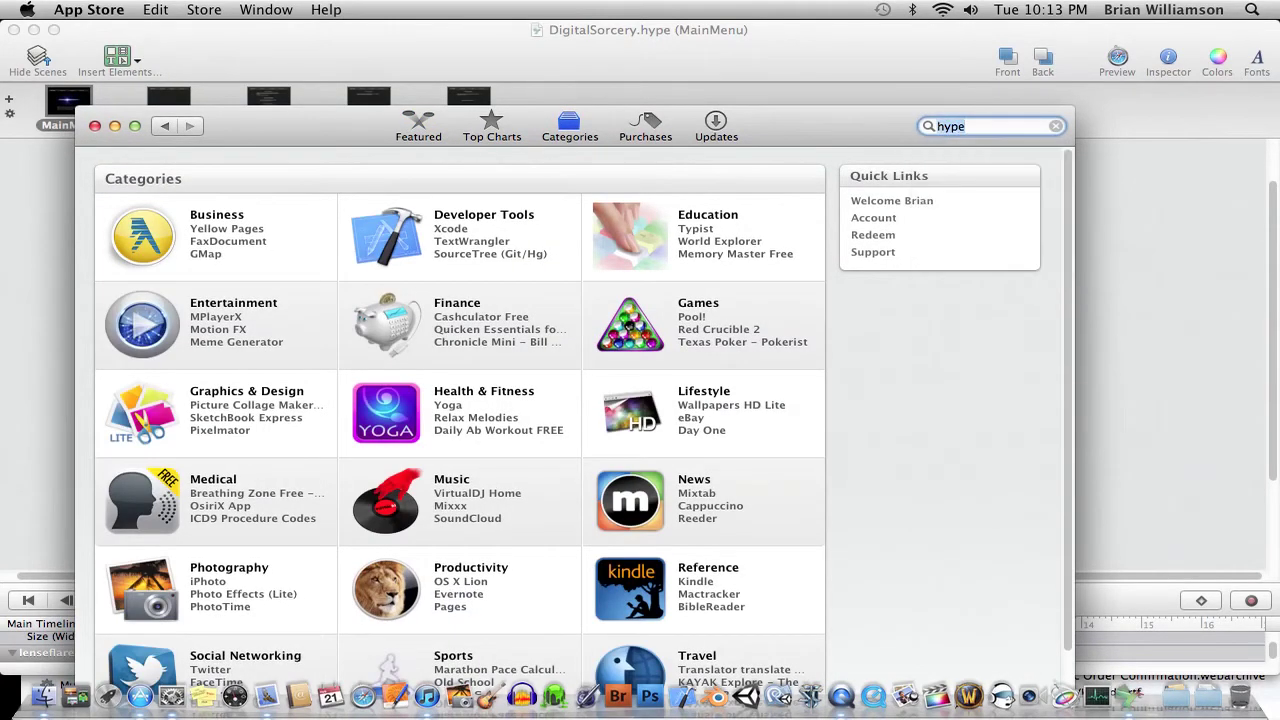
pyautogui.press('Return')
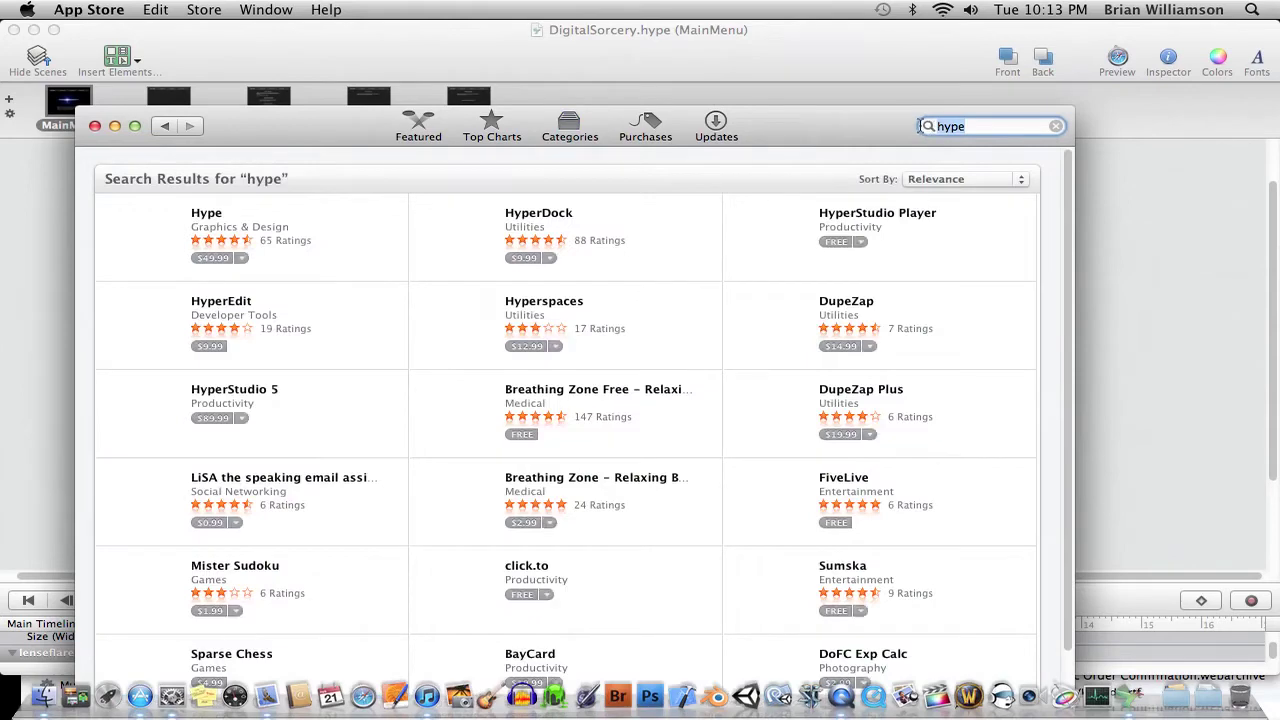
pyautogui.click(206, 216)
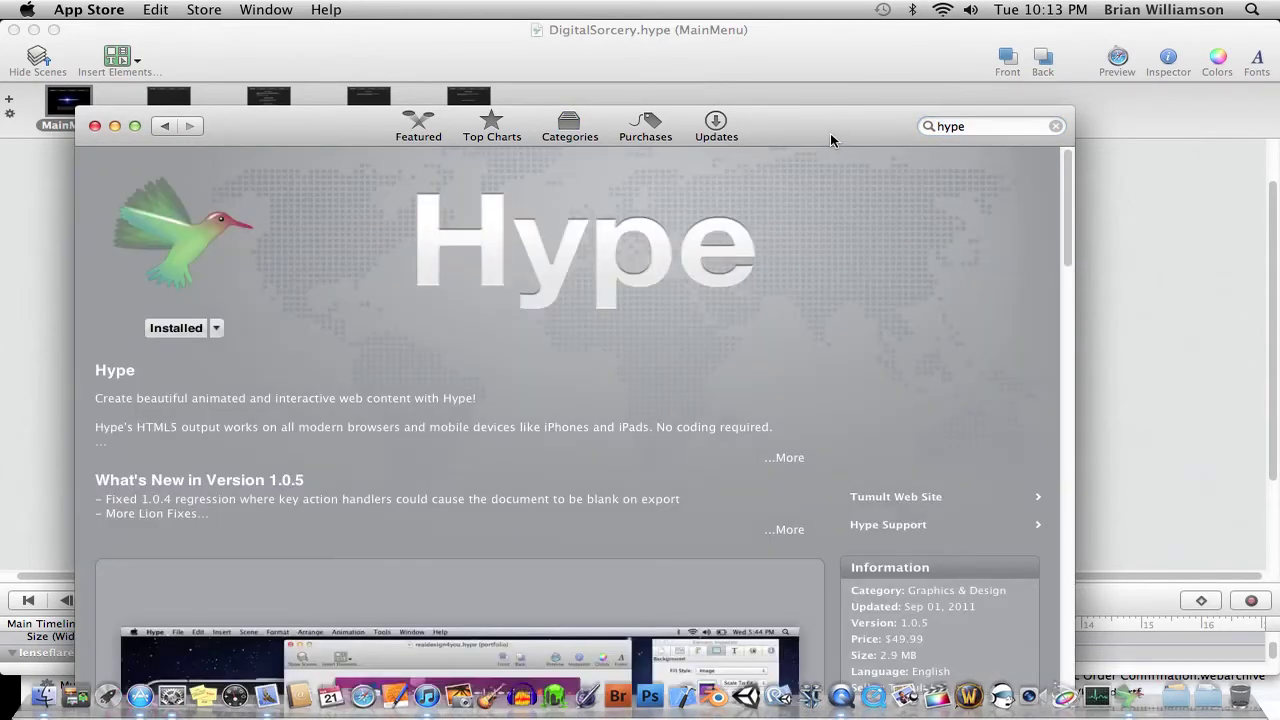
pyautogui.moveTo(830, 133); pyautogui.dragTo(787, 31)
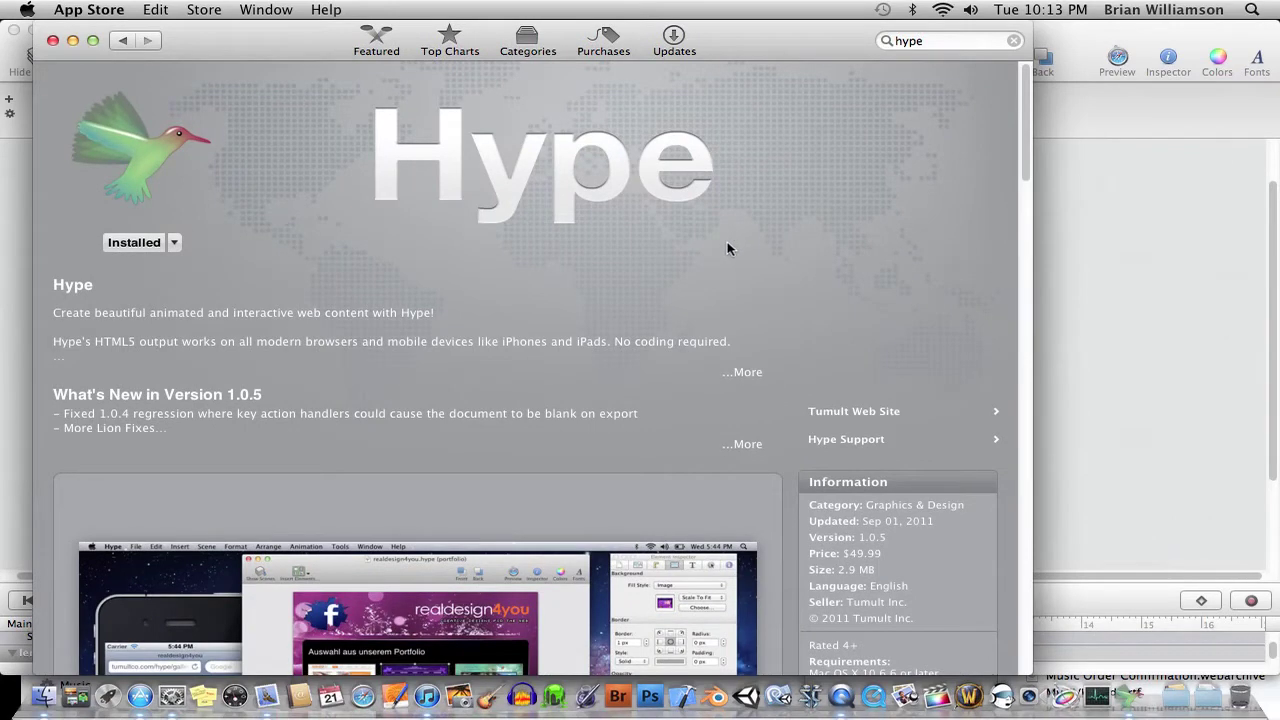
pyautogui.scroll(-10, 727, 247)
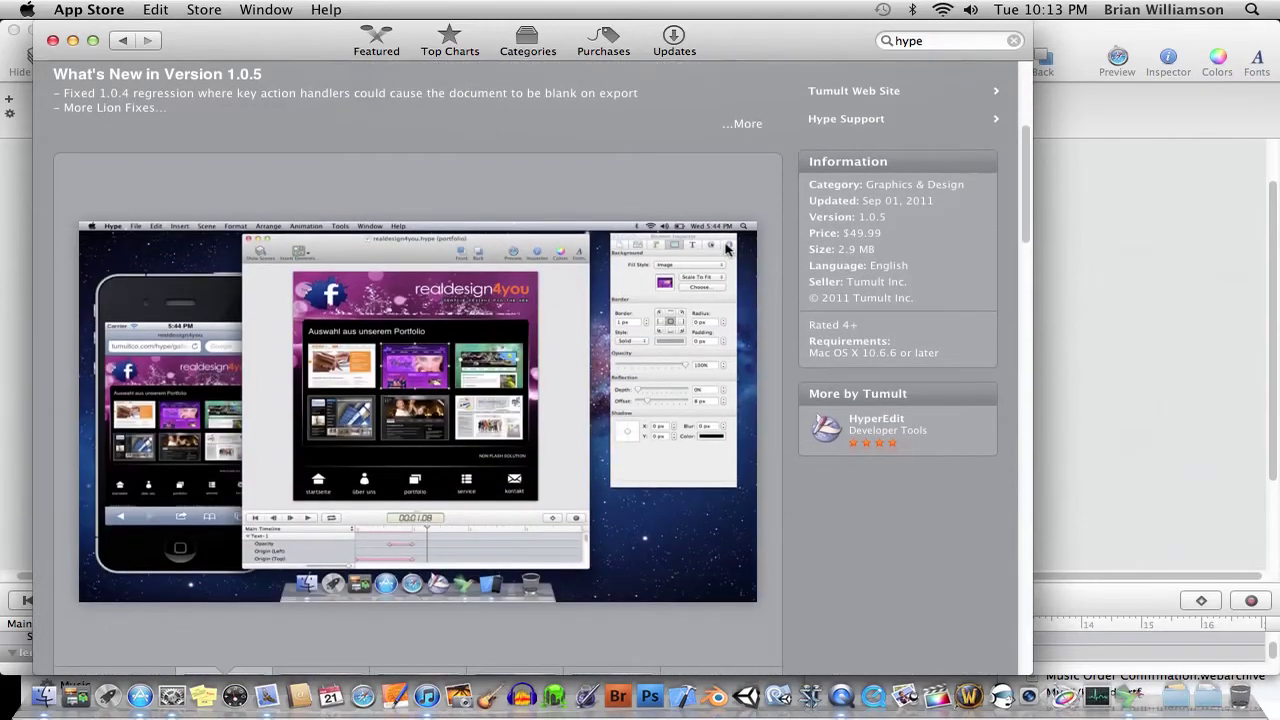
pyautogui.scroll(3, 879, 282)
pyautogui.click(1188, 287)
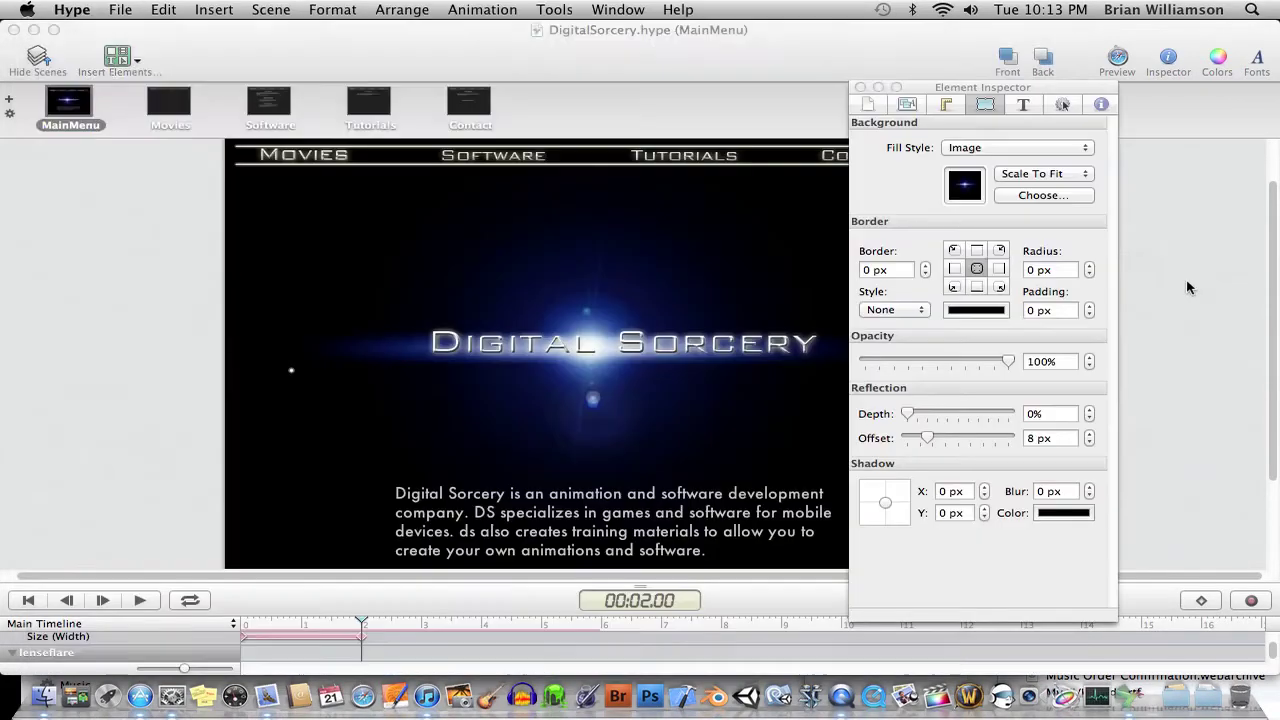
pyautogui.moveTo(969, 90); pyautogui.dragTo(1026, 91)
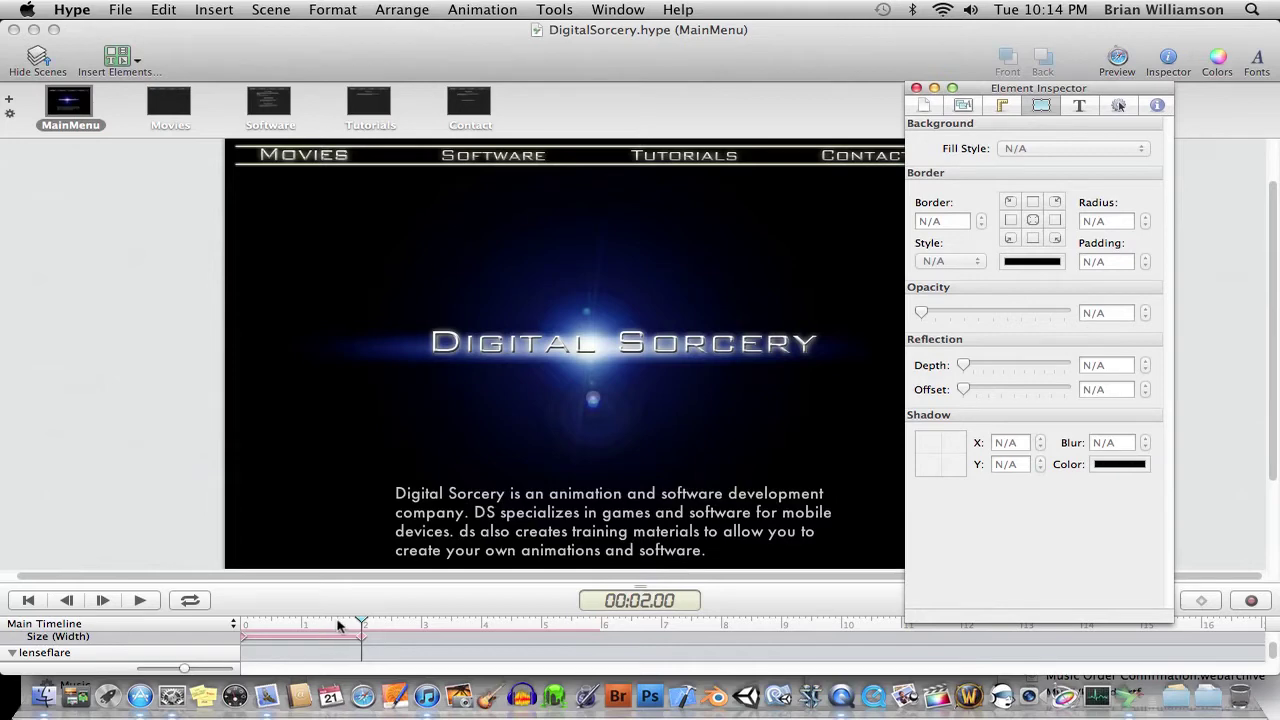
pyautogui.moveTo(362, 622); pyautogui.dragTo(210, 615)
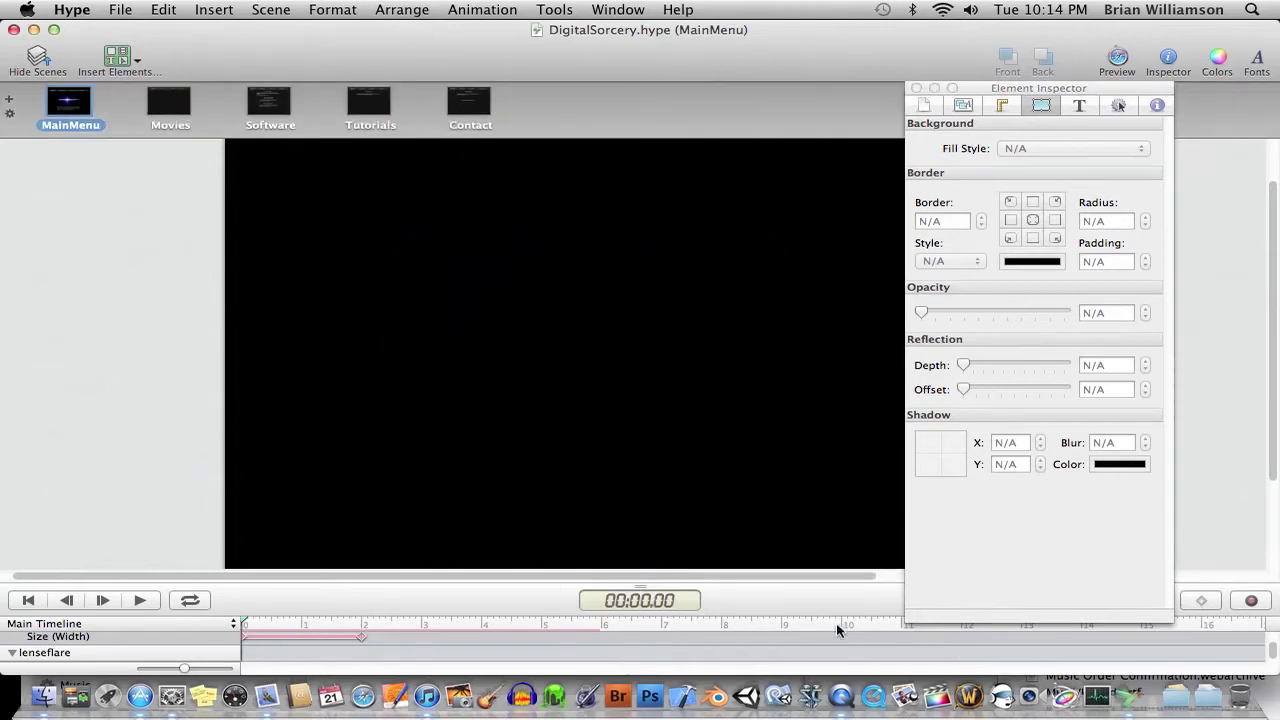
# Enlarge the timeline and collapse the Text, Contact-btn, Tutorials-btn, Software-btn, Movies-btn, BtnFrame and DSLogo layers.
pyautogui.moveTo(643, 578); pyautogui.dragTo(645, 491)
pyautogui.scroll(-2, 163, 604)
pyautogui.scroll(-10, 163, 604)
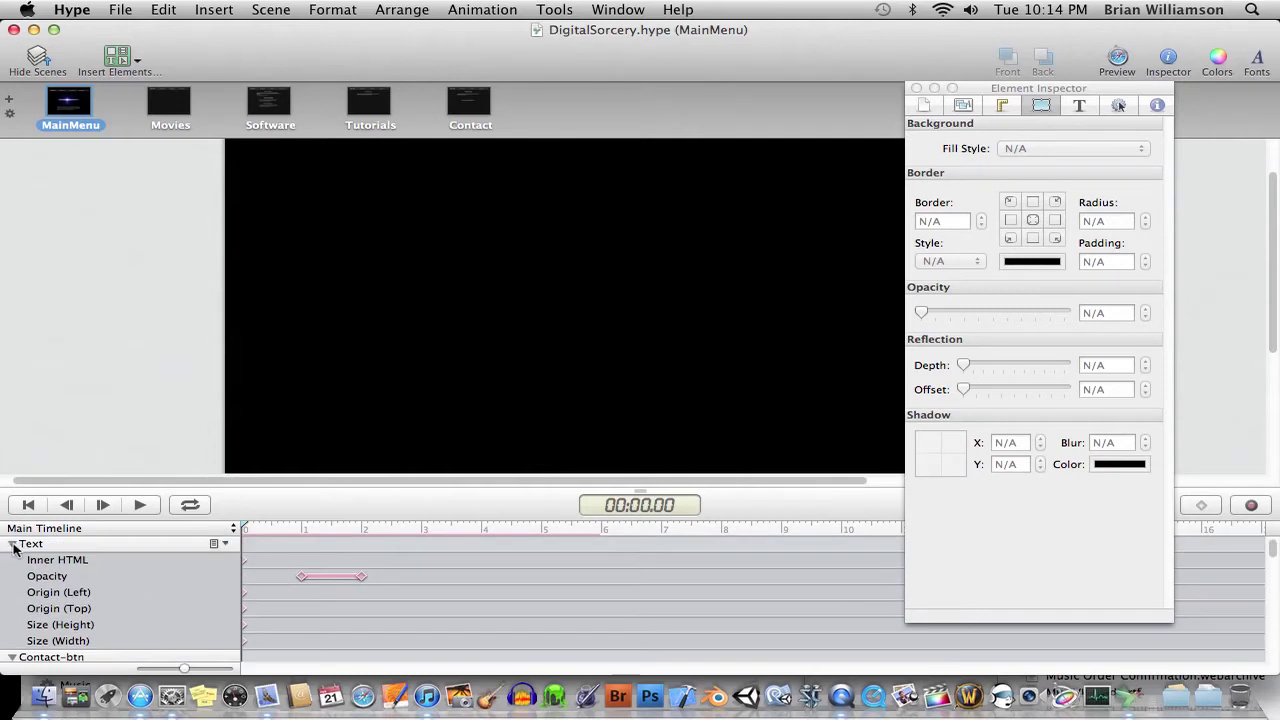
pyautogui.click(12, 543)
pyautogui.click(12, 559)
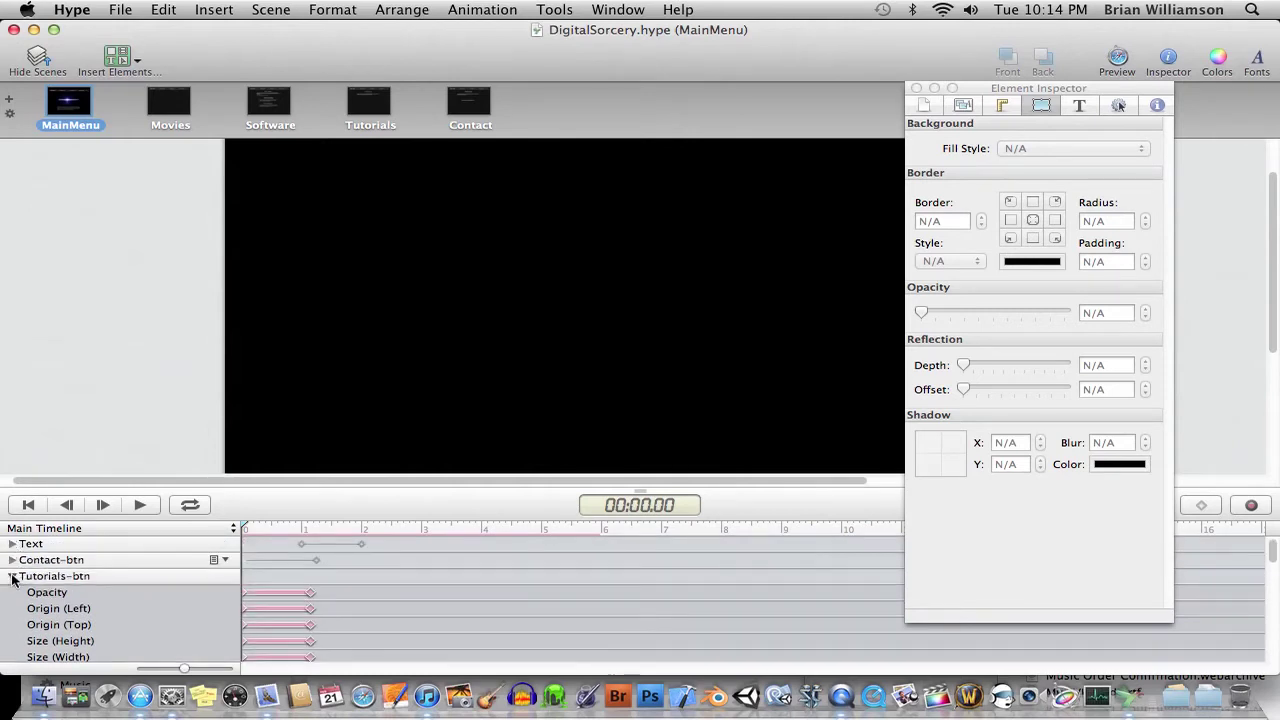
pyautogui.click(12, 576)
pyautogui.click(12, 592)
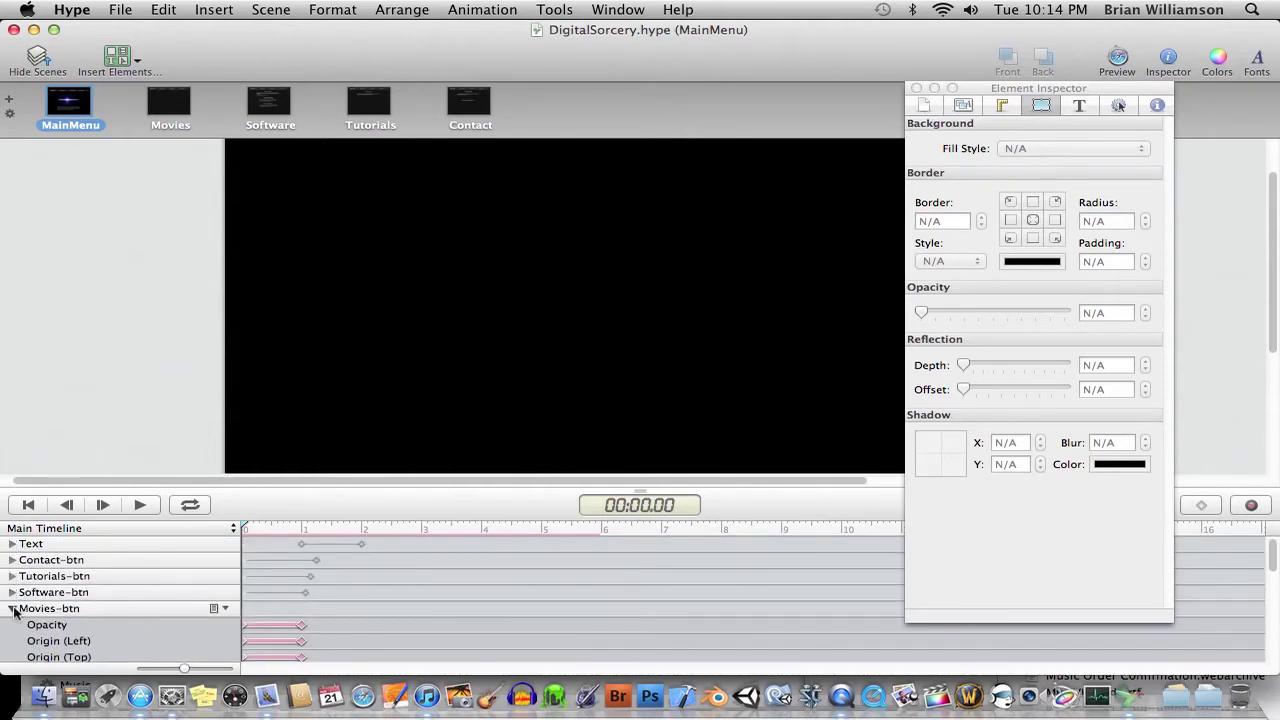
pyautogui.click(12, 608)
pyautogui.click(12, 624)
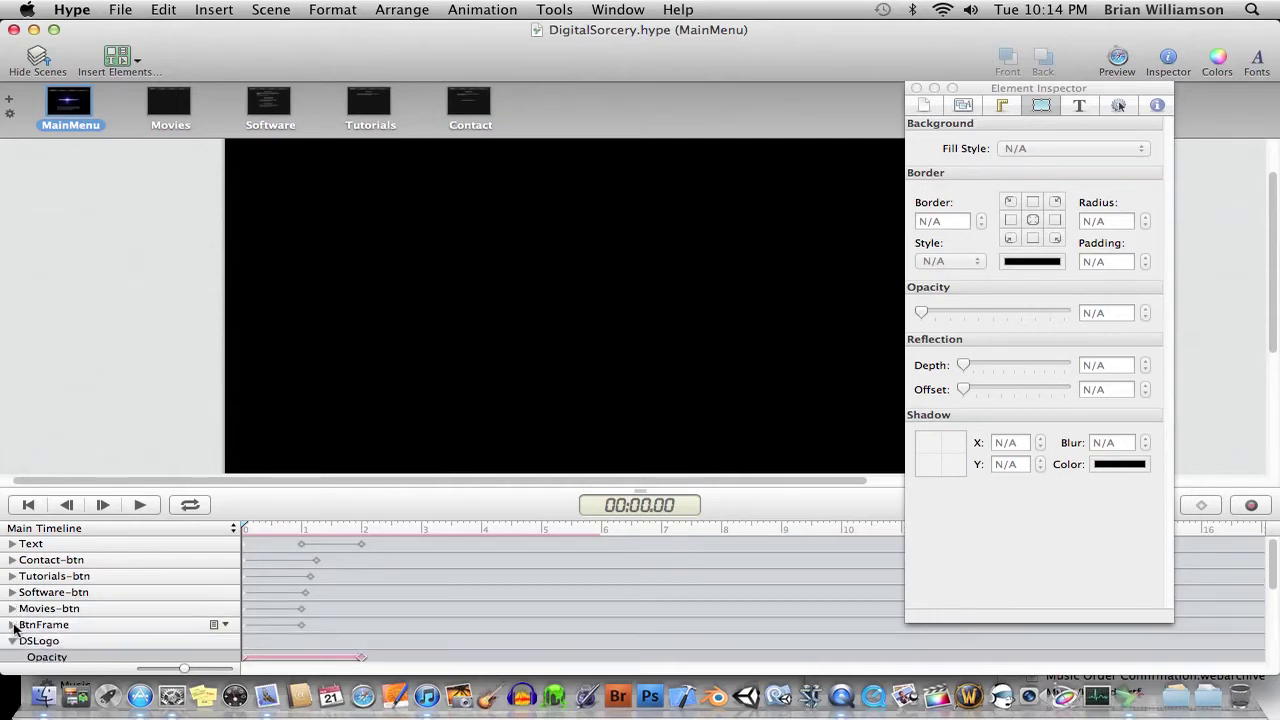
pyautogui.click(12, 640)
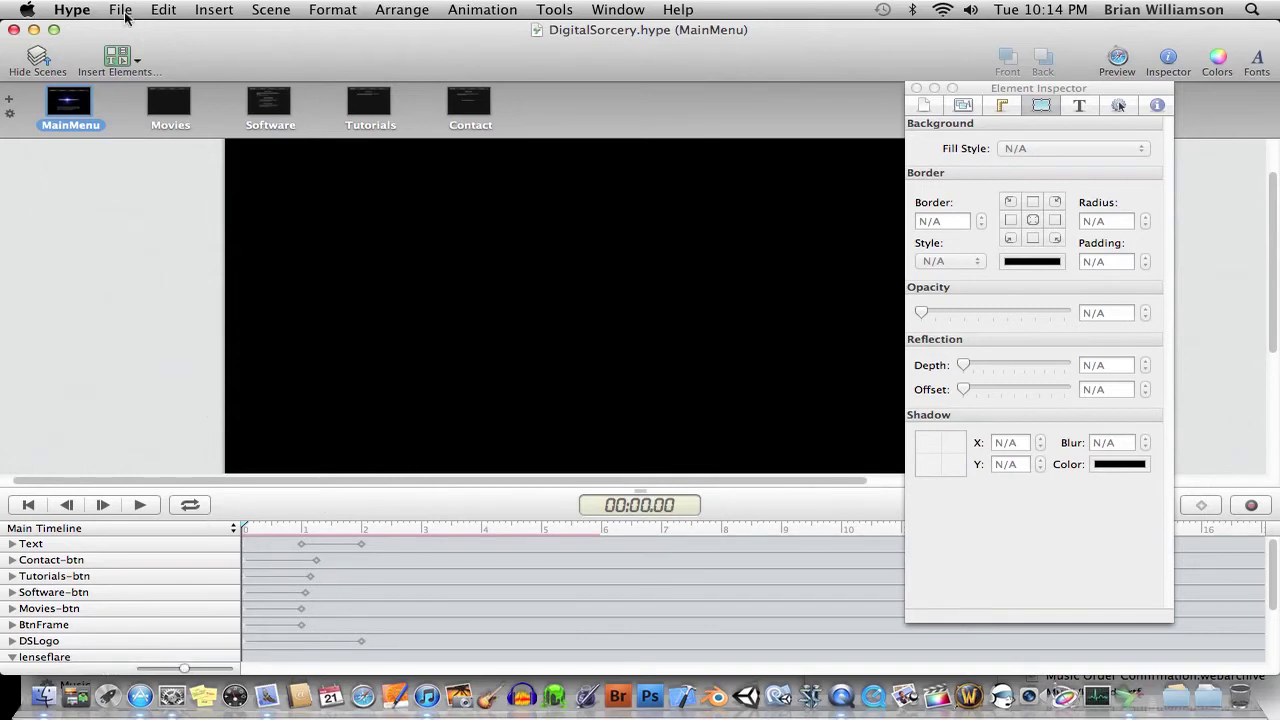
# Look through the Insert Elements list without adding anything, then open Finder.
pyautogui.click(126, 58)
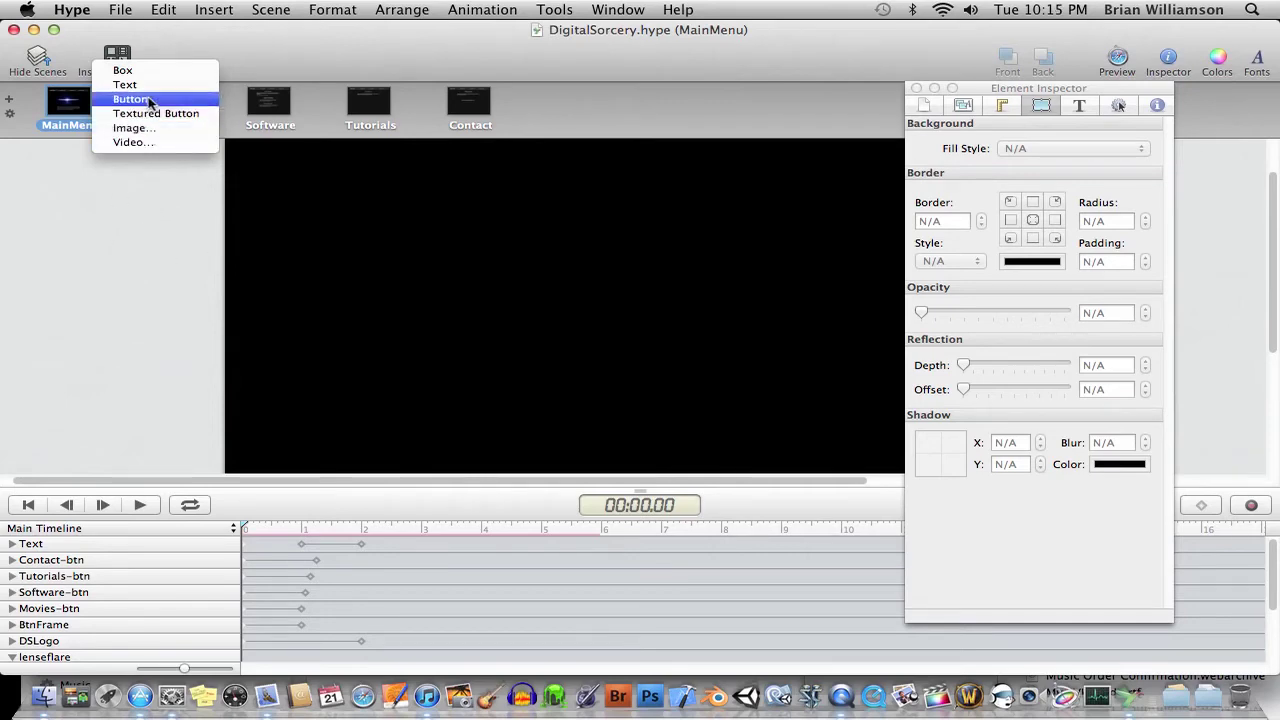
pyautogui.click(85, 545)
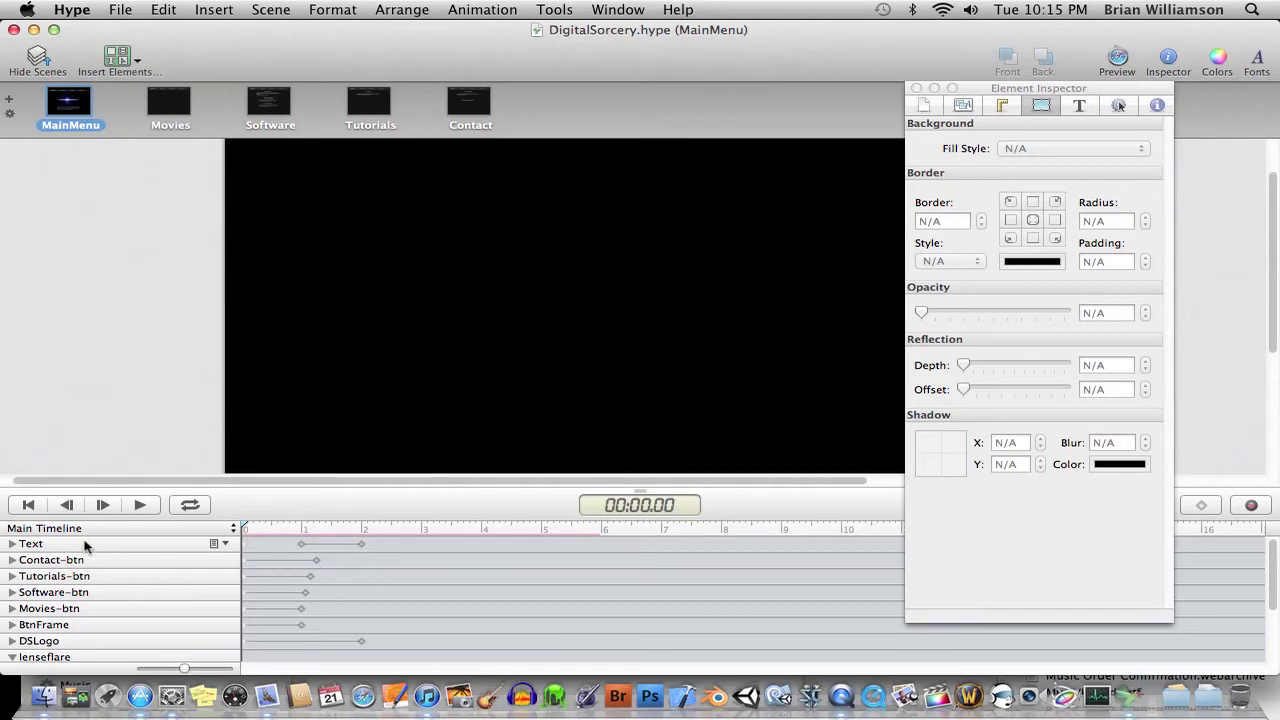
pyautogui.click(47, 700)
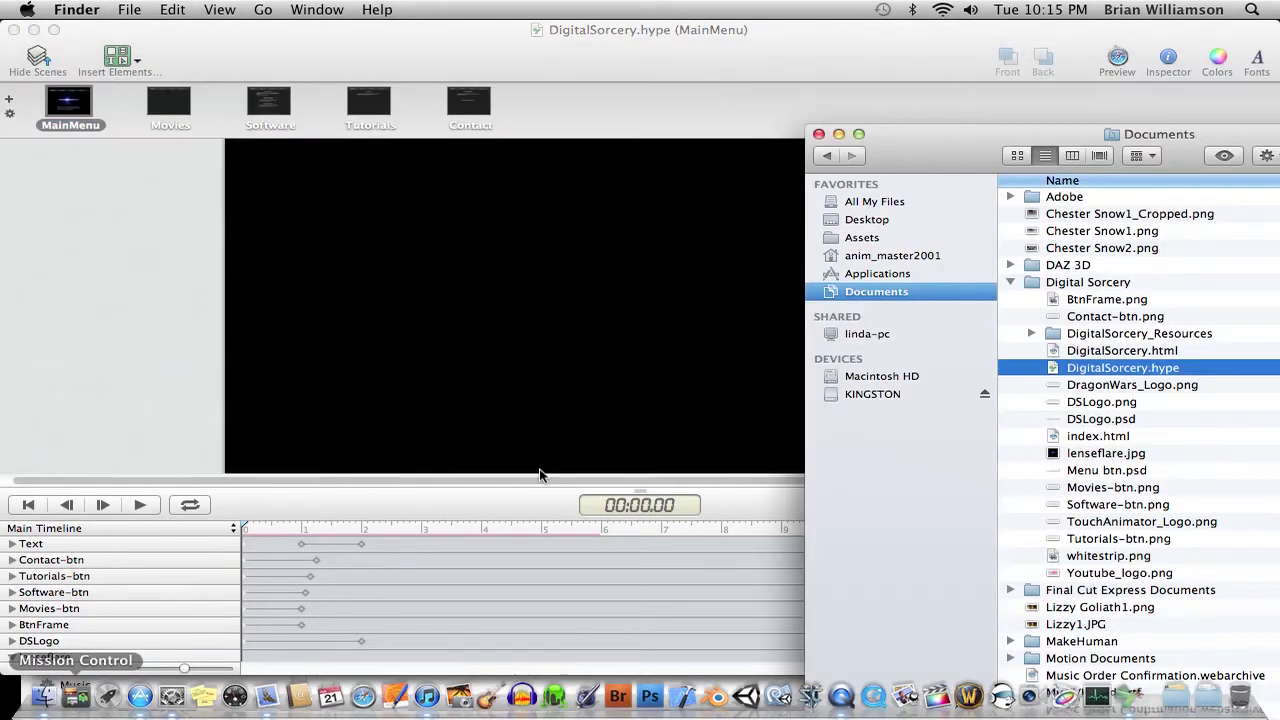
# Drag DragonWars_Logo.png from the Documents folder onto the centre of the MainMenu stage.
pyautogui.moveTo(980, 171); pyautogui.dragTo(835, 96)
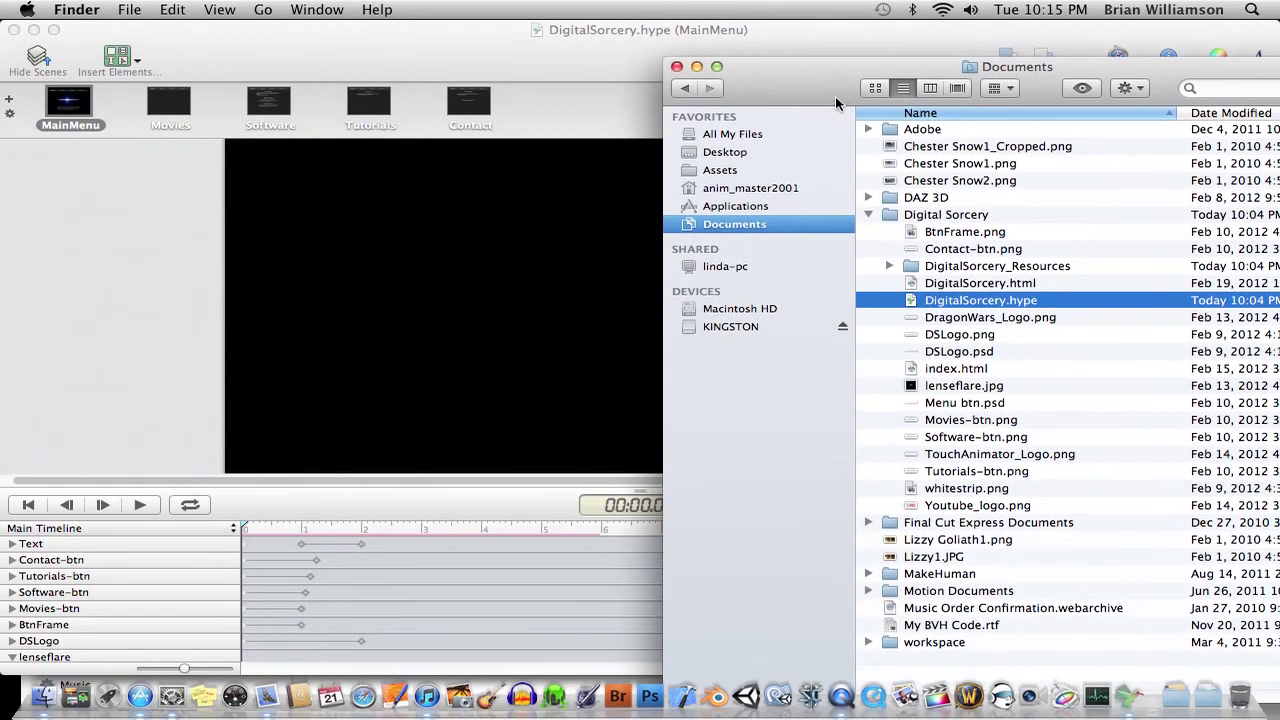
pyautogui.click(964, 319)
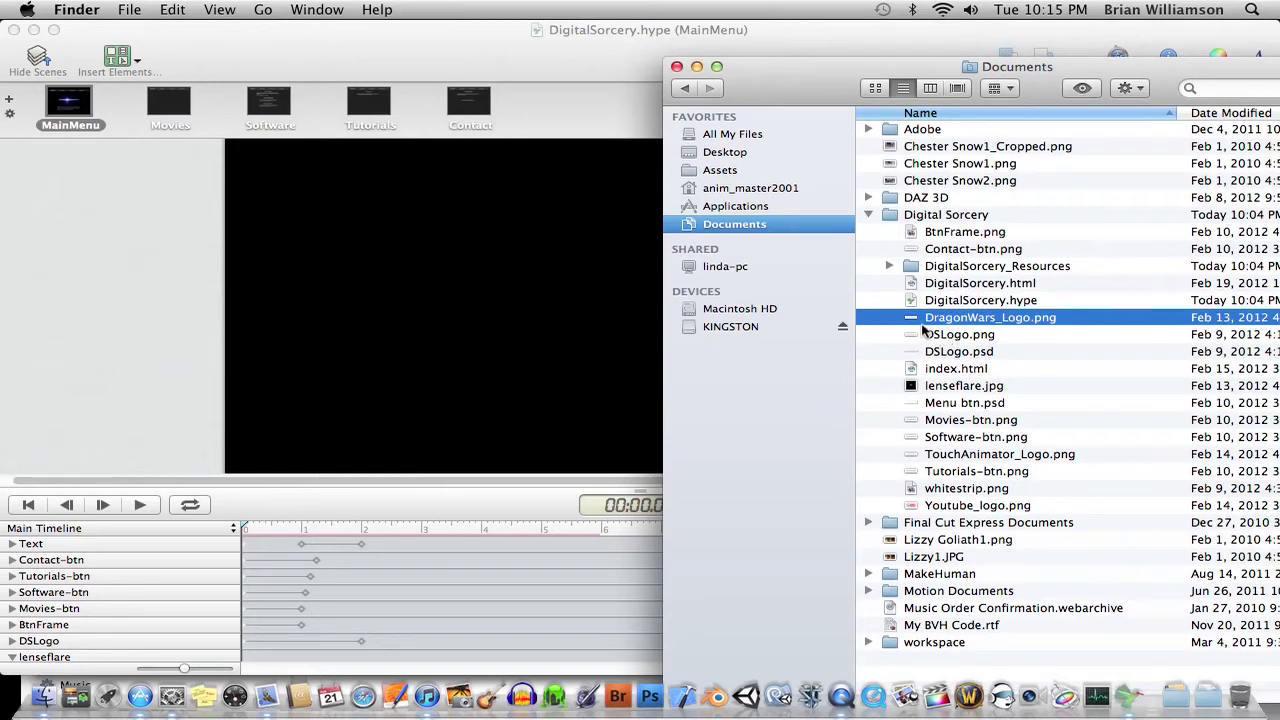
pyautogui.moveTo(909, 322); pyautogui.dragTo(458, 304)
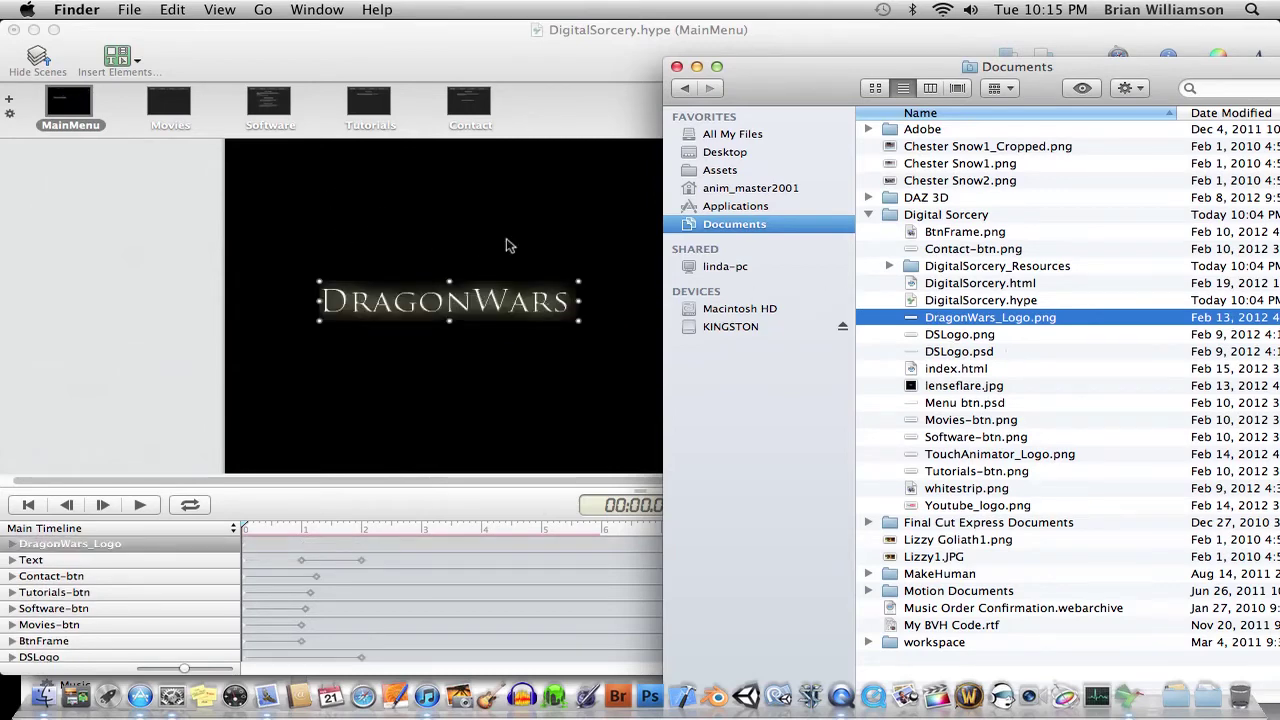
pyautogui.click(414, 220)
pyautogui.moveTo(487, 313); pyautogui.dragTo(587, 285)
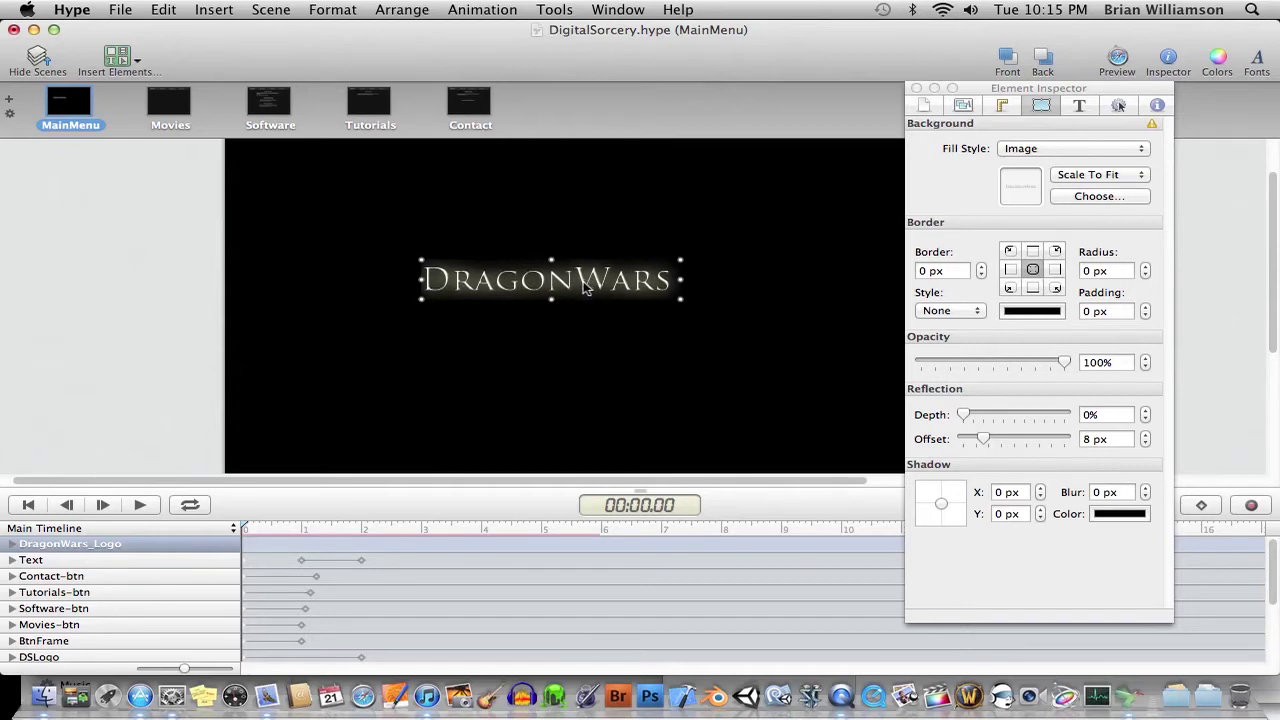
# Expand the DragonWars_Logo layer's Opacity, Origin and Size properties and recentre the logo.
pyautogui.click(12, 544)
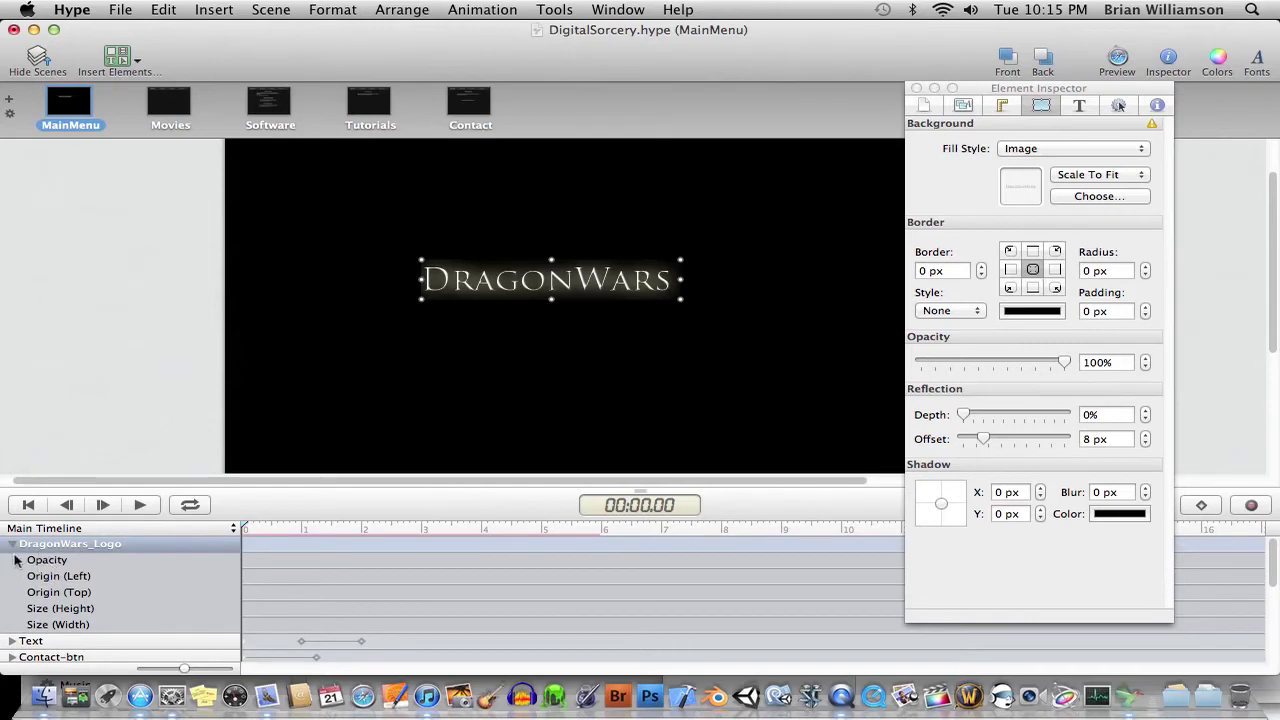
pyautogui.click(52, 562)
pyautogui.click(62, 578)
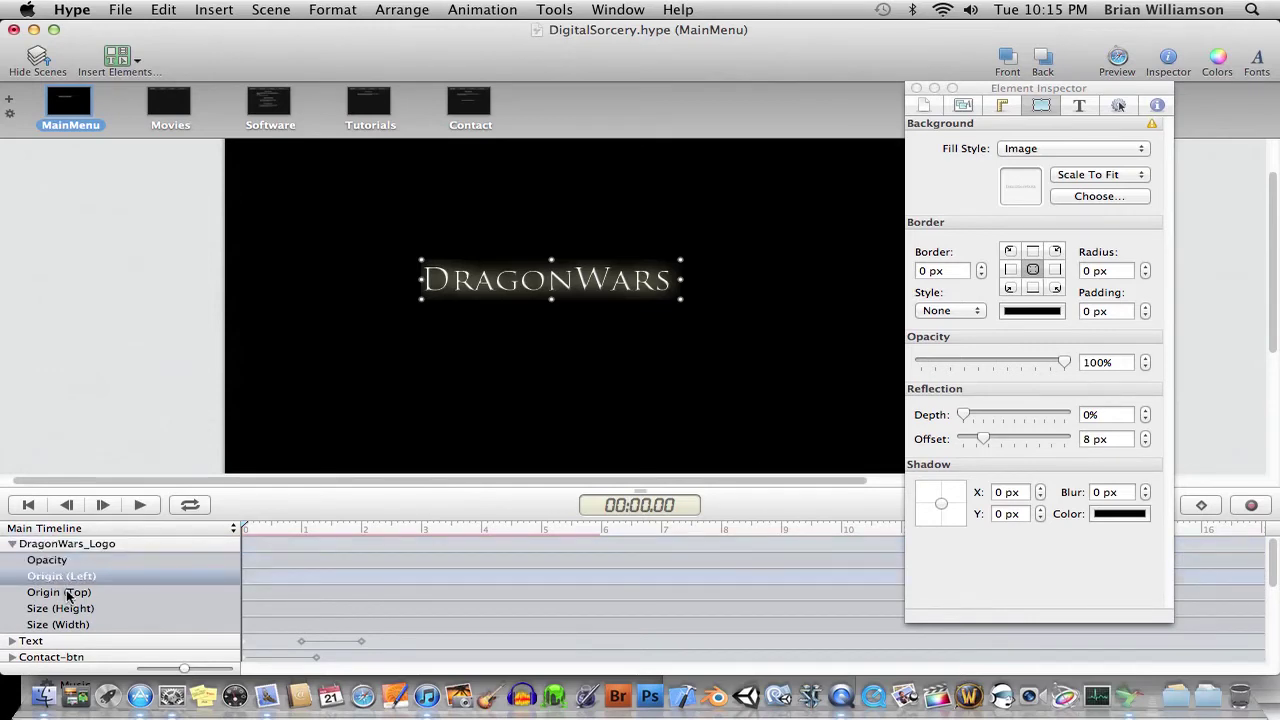
pyautogui.click(68, 594)
pyautogui.click(76, 610)
pyautogui.click(79, 627)
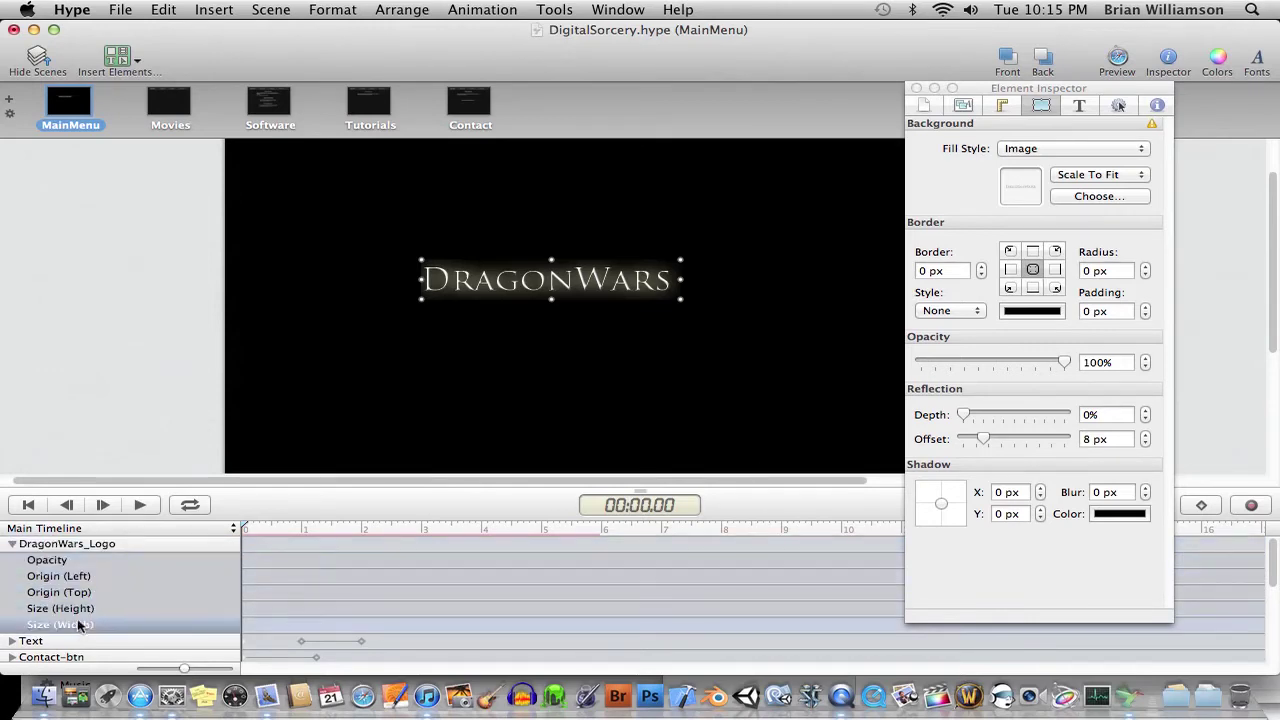
pyautogui.click(57, 559)
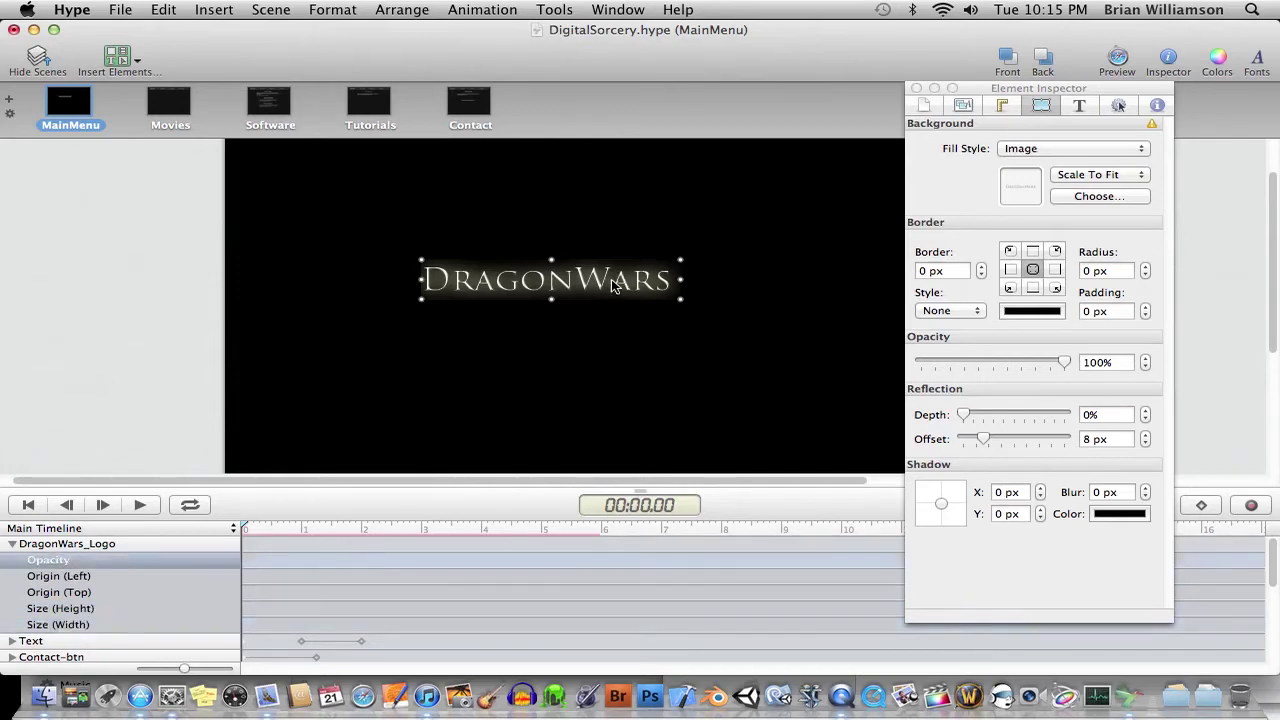
pyautogui.moveTo(611, 280); pyautogui.dragTo(618, 290)
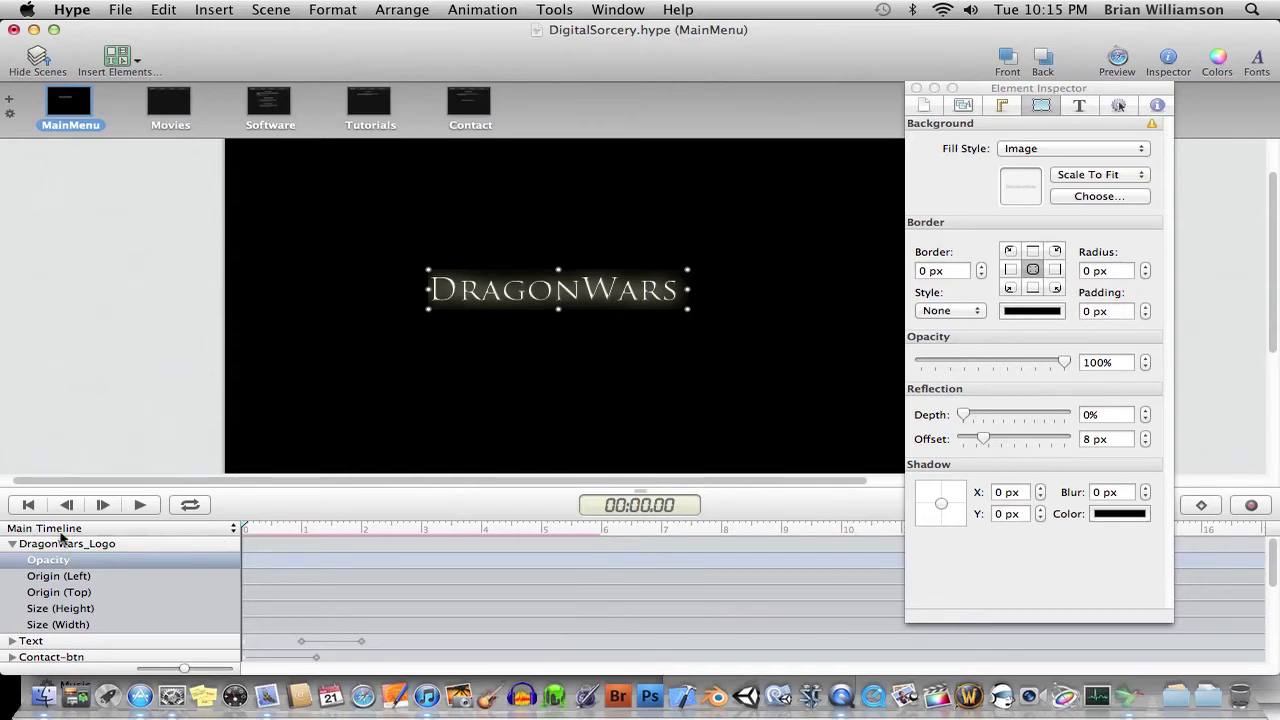
# Add 0 s keyframes for the logo's Origin, Size and Opacity, and turn on recording.
pyautogui.click(86, 578)
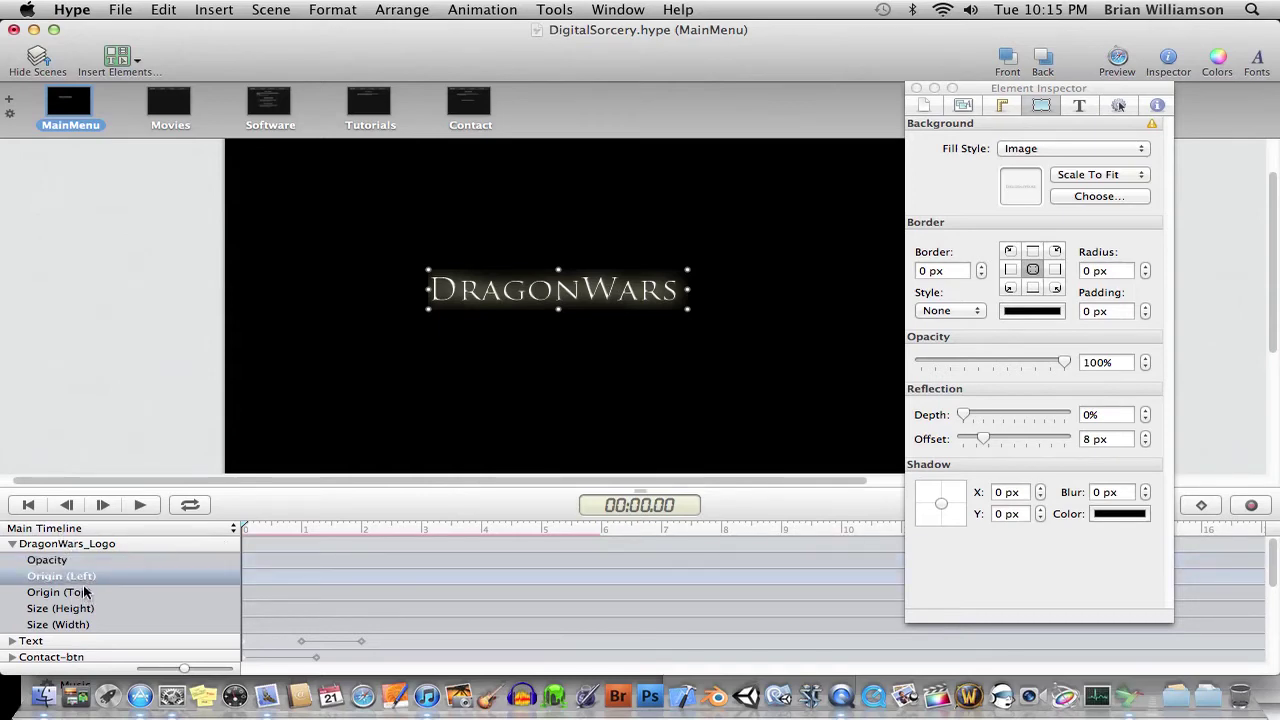
pyautogui.moveTo(85, 592); pyautogui.dragTo(86, 628)
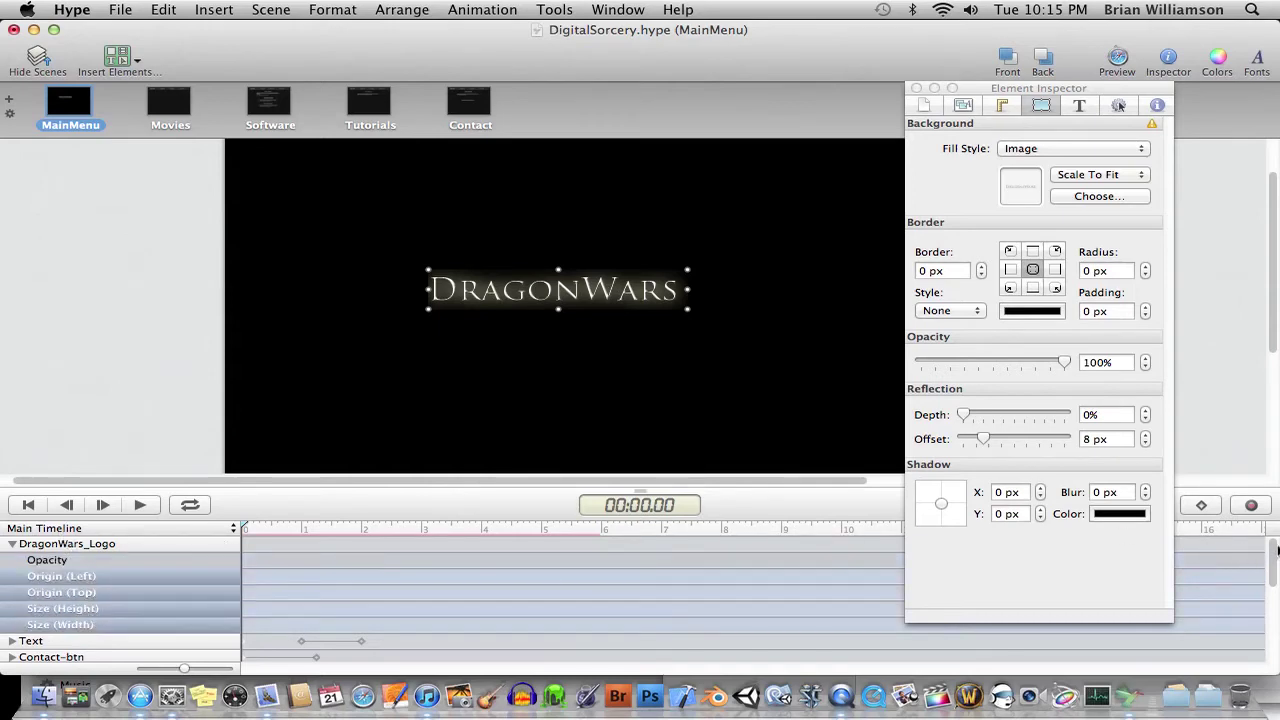
pyautogui.click(1201, 505)
pyautogui.click(136, 562)
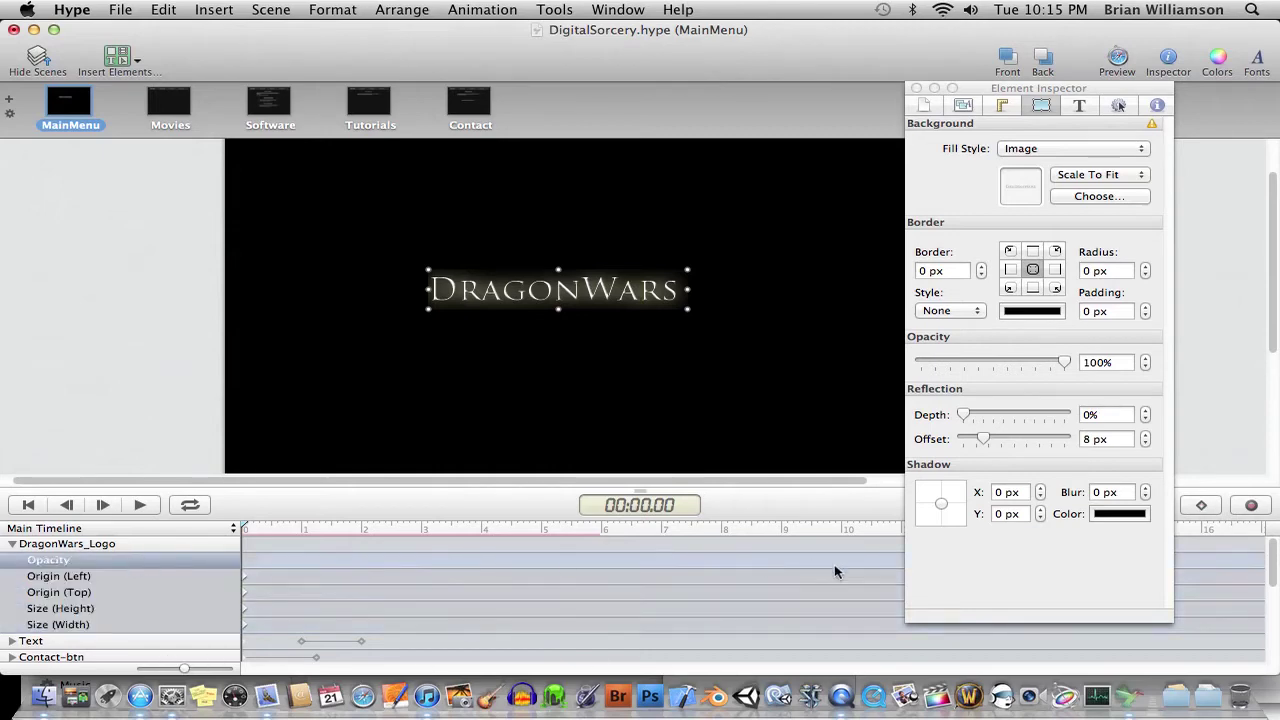
pyautogui.click(1197, 505)
pyautogui.click(1252, 506)
# Move the logo to the top-left at 2 s and raise it at 1 s for a curved path.
pyautogui.click(317, 528)
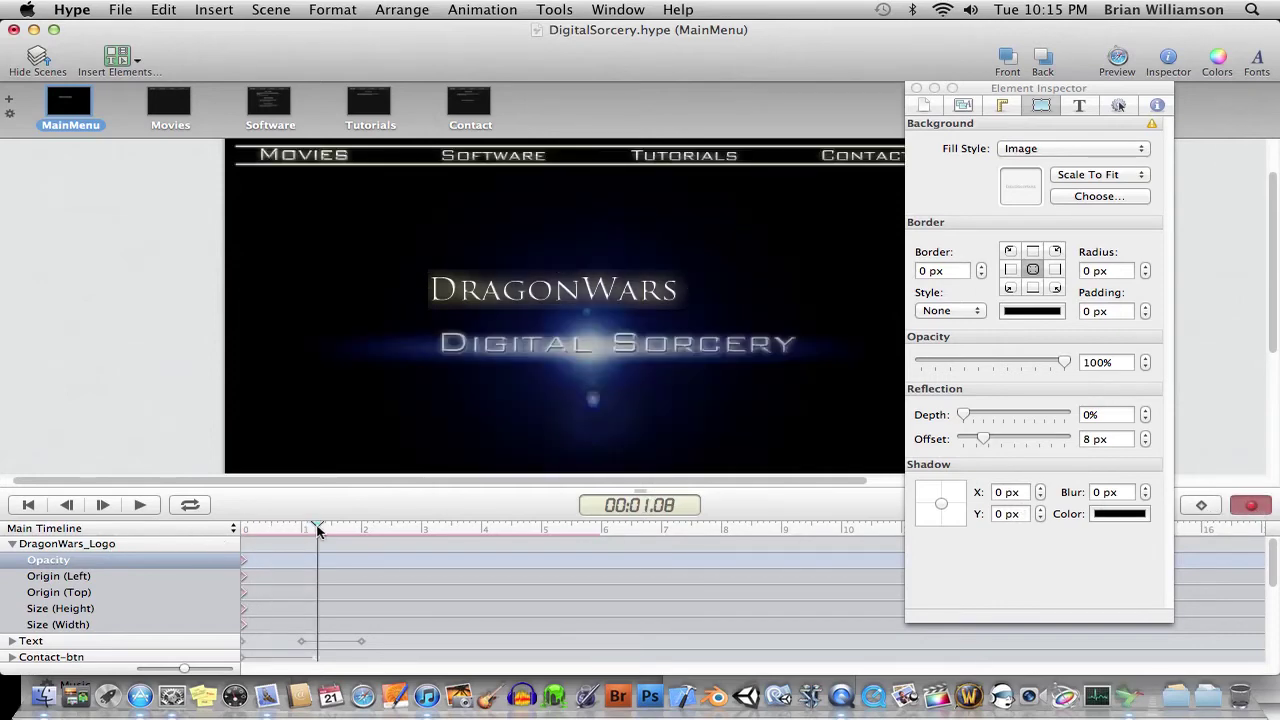
pyautogui.click(357, 529)
pyautogui.click(363, 526)
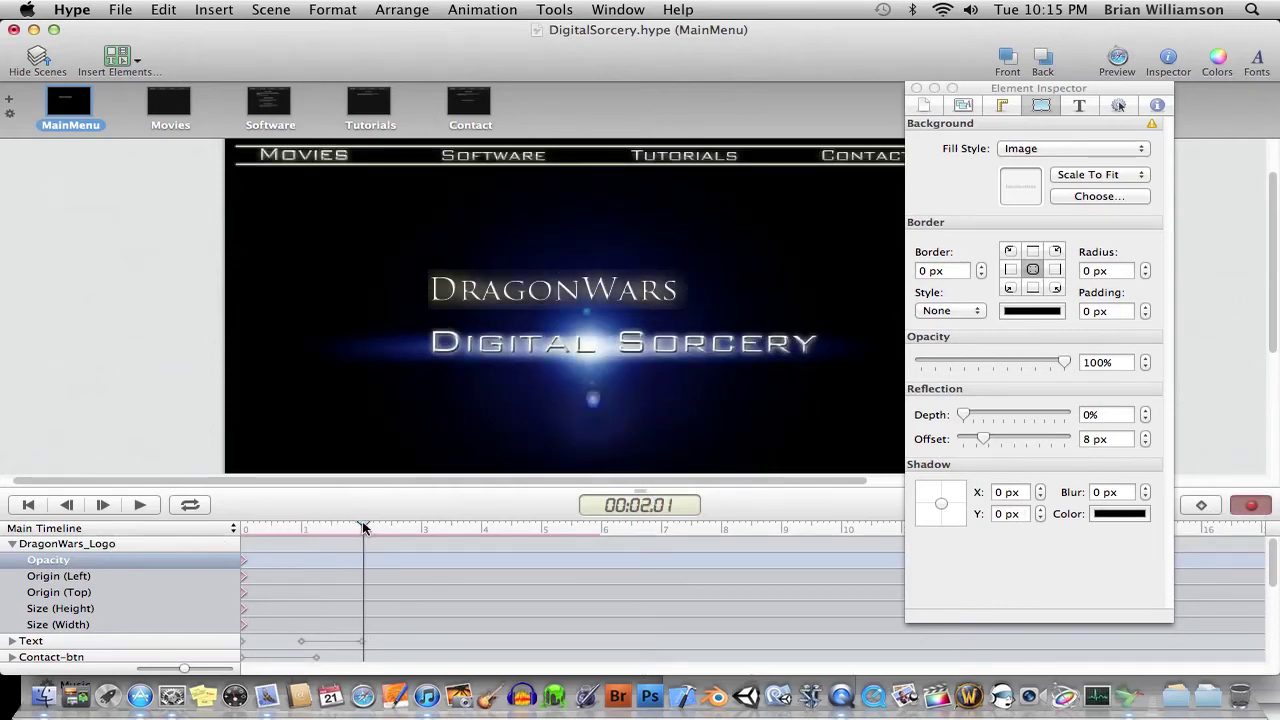
pyautogui.click(580, 300)
pyautogui.moveTo(497, 284); pyautogui.dragTo(357, 229)
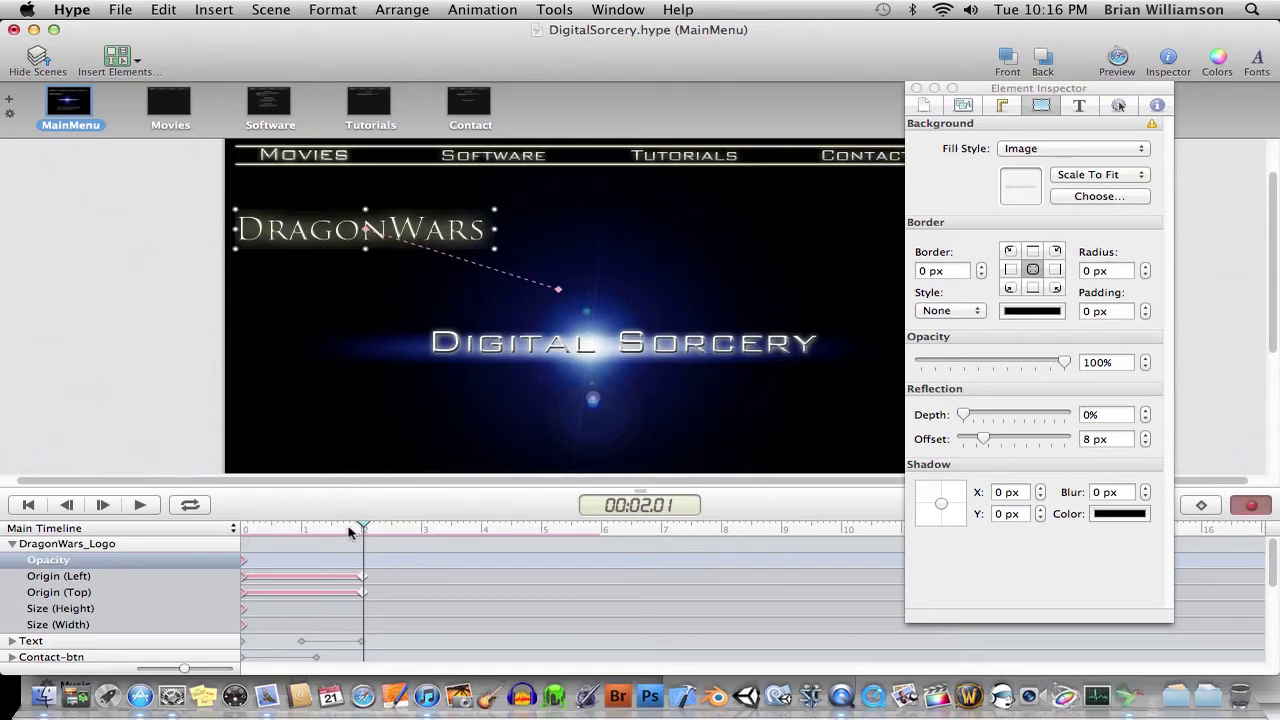
pyautogui.moveTo(349, 532); pyautogui.dragTo(301, 518)
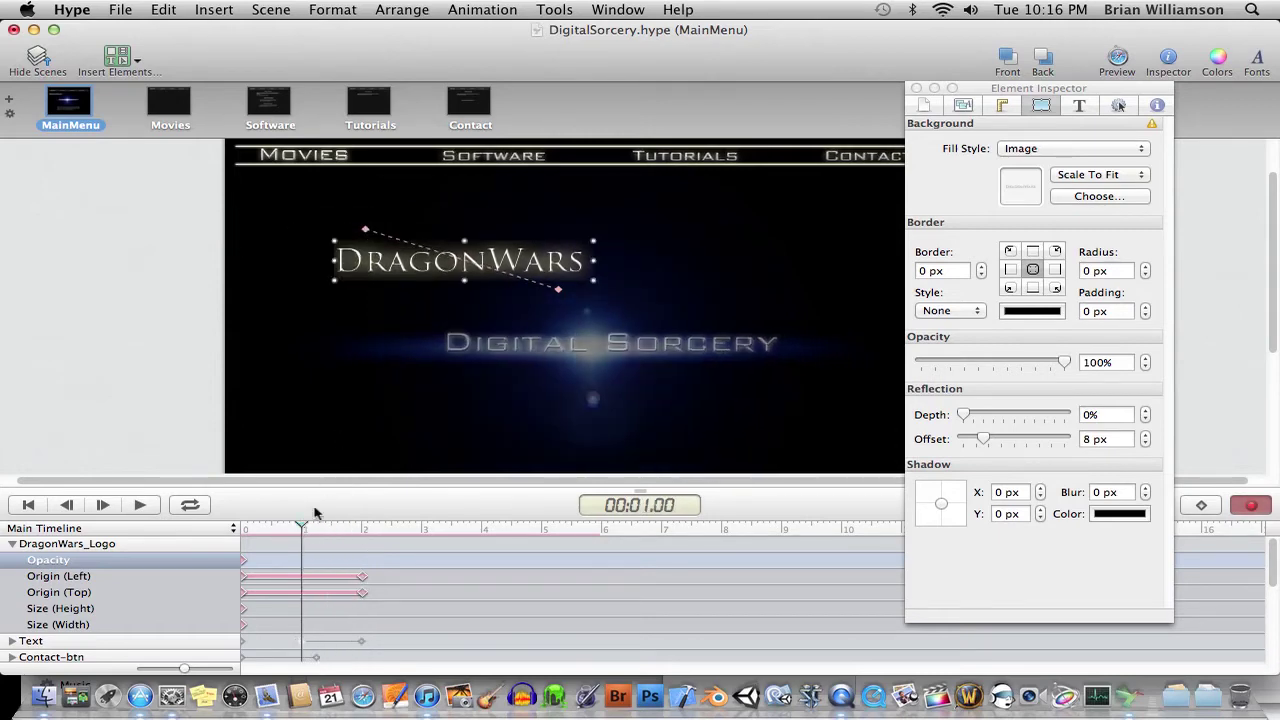
pyautogui.moveTo(500, 266); pyautogui.dragTo(506, 244)
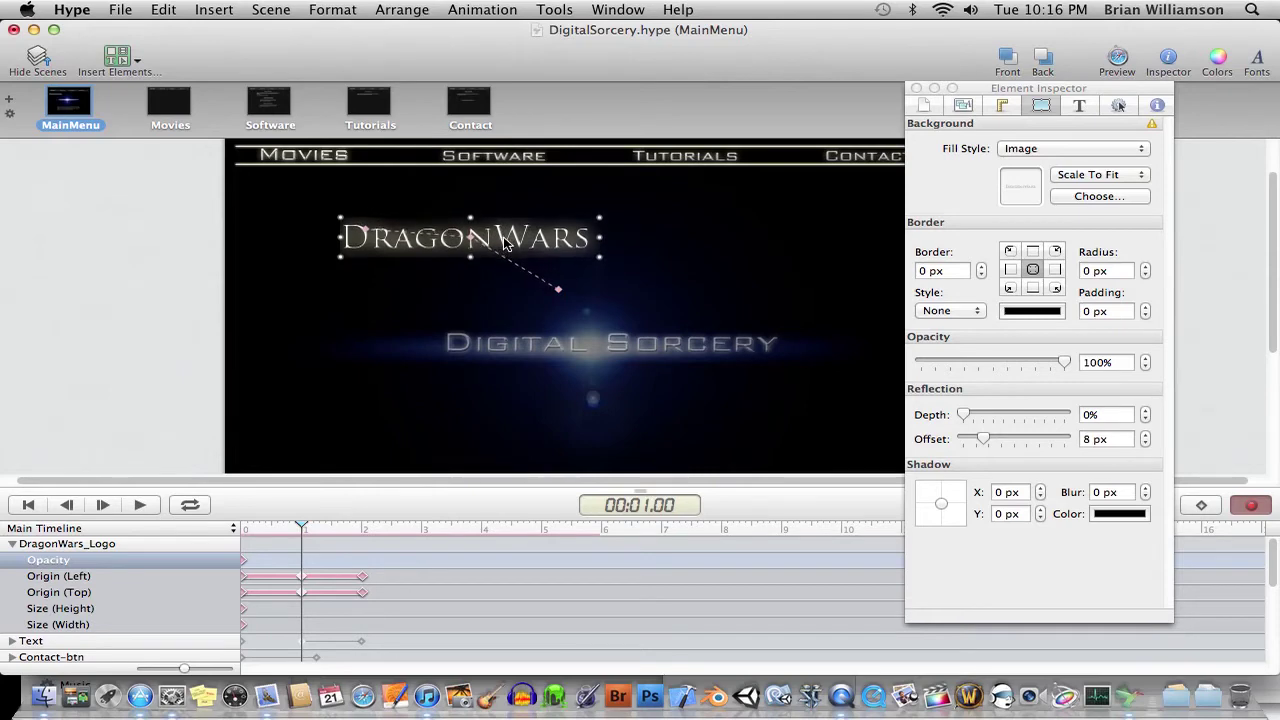
pyautogui.moveTo(302, 531); pyautogui.dragTo(362, 526)
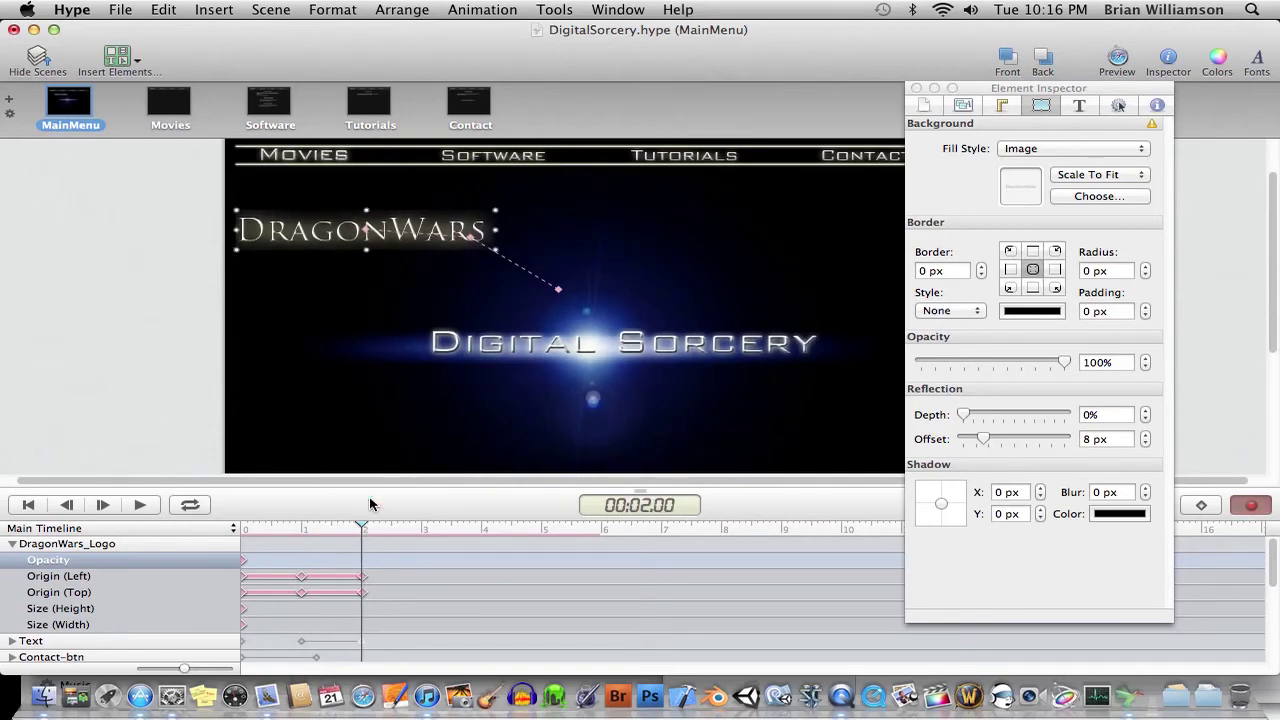
# At 2 s resize the logo and nudge it right, then rewind to about 1 s.
pyautogui.click(364, 529)
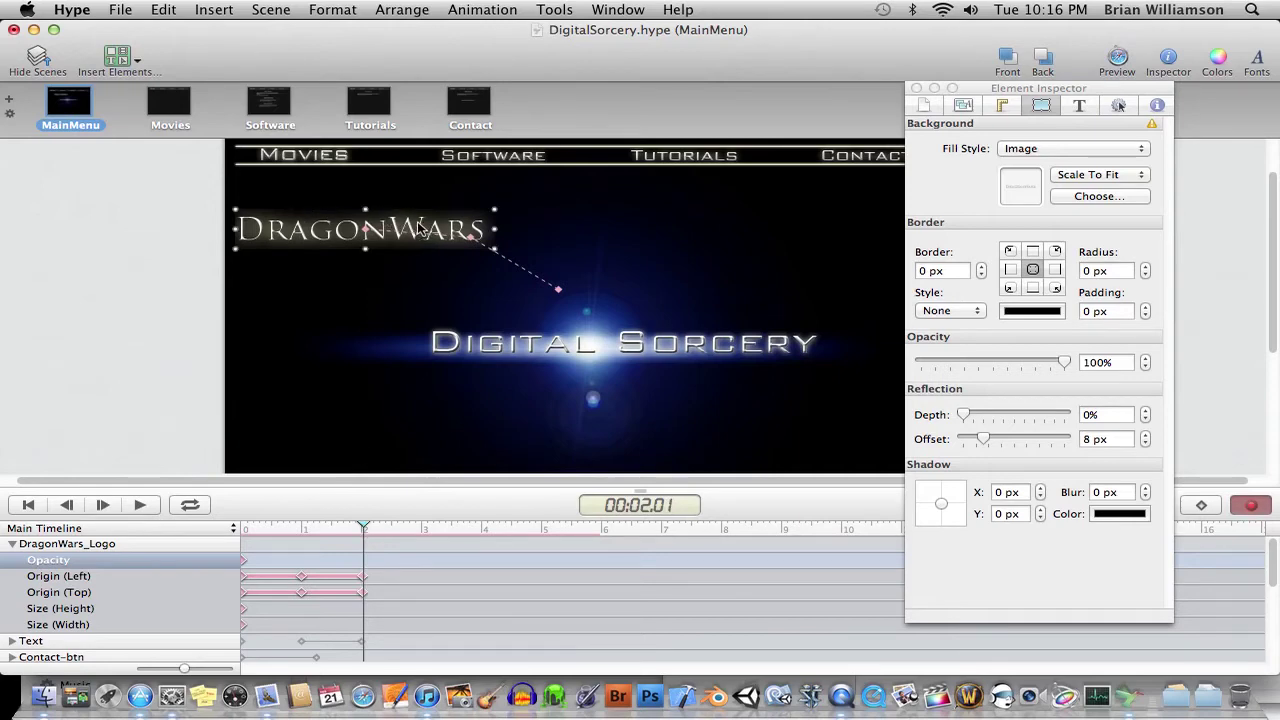
pyautogui.moveTo(410, 229); pyautogui.dragTo(407, 224)
pyautogui.moveTo(495, 245)
pyautogui.mouseDown()
pyautogui.moveTo(523, 263)
pyautogui.moveTo(508, 256)
pyautogui.mouseUp()
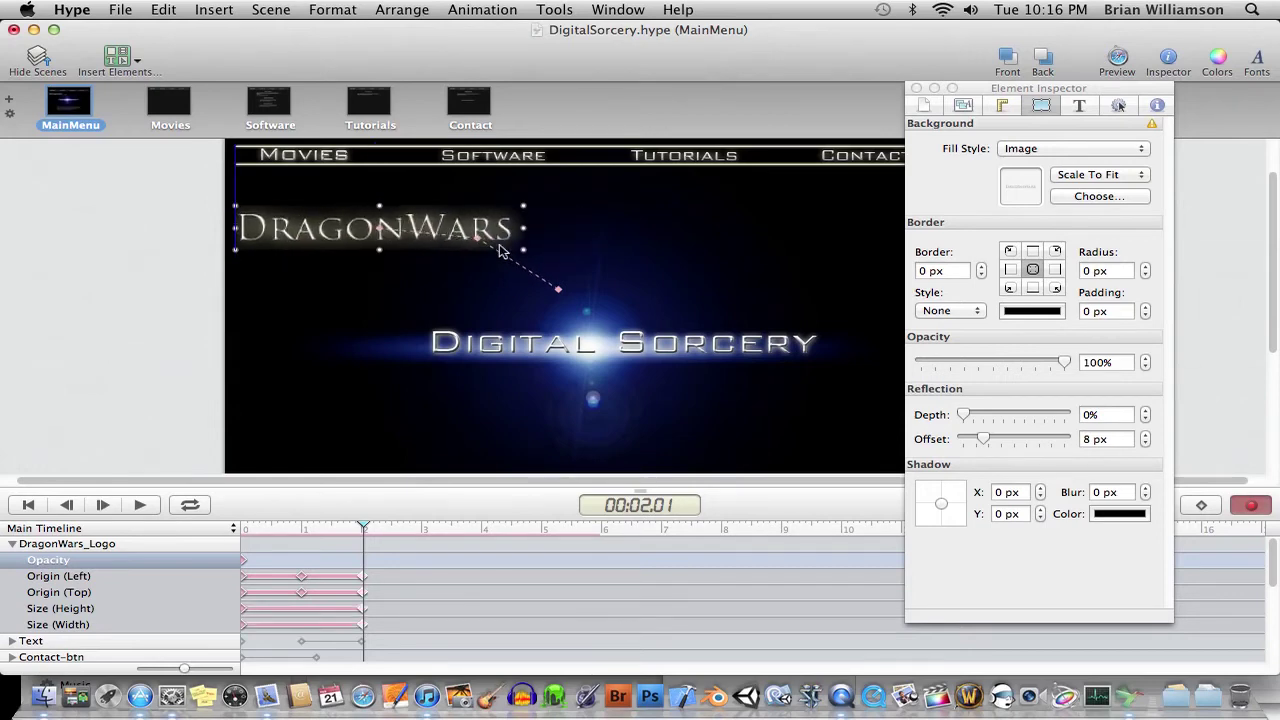
pyautogui.moveTo(498, 245); pyautogui.dragTo(503, 246)
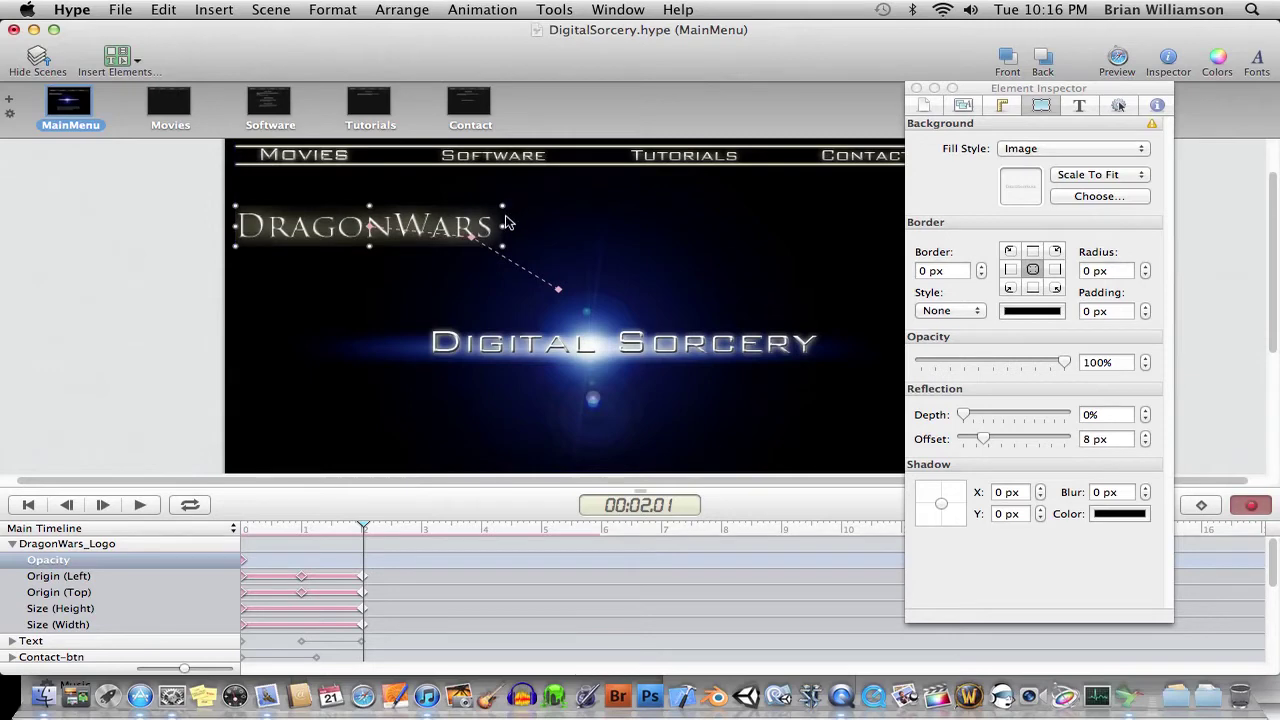
pyautogui.press('Right')
pyautogui.press('Right')
pyautogui.press('Right')
pyautogui.press('Right')
pyautogui.press('Right')
pyautogui.press('Right')
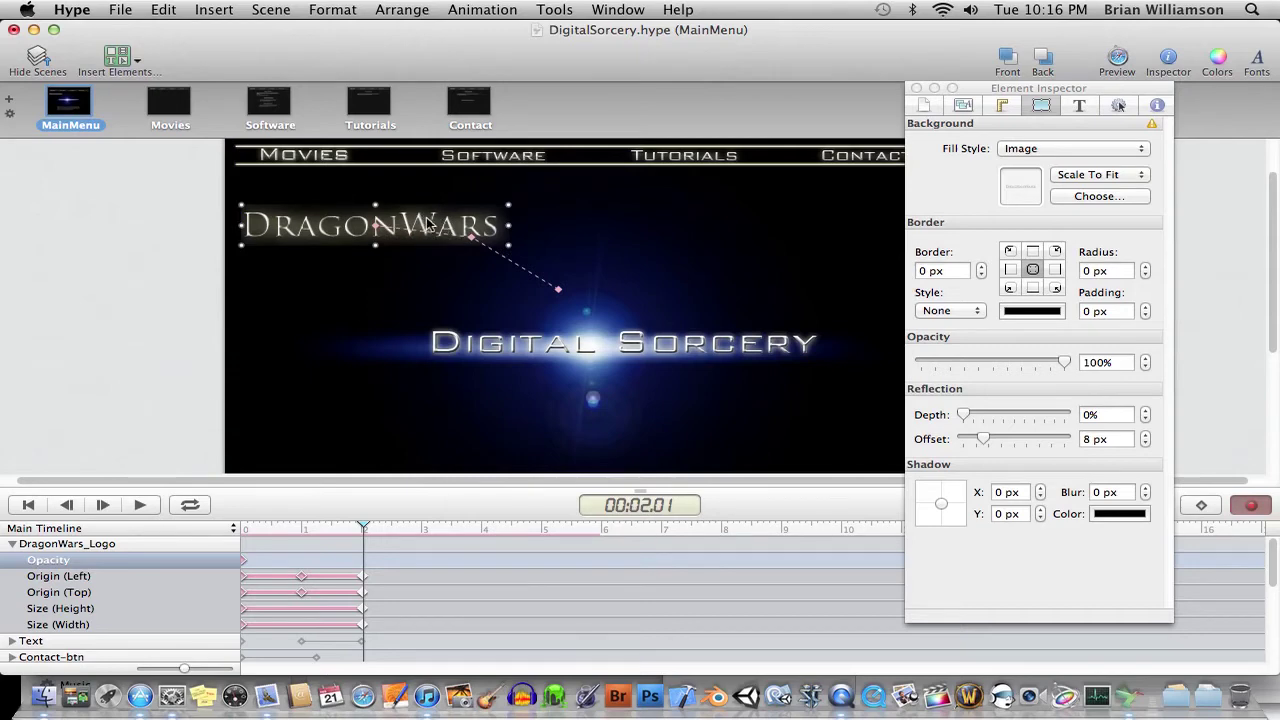
pyautogui.scroll(-2, 426, 222)
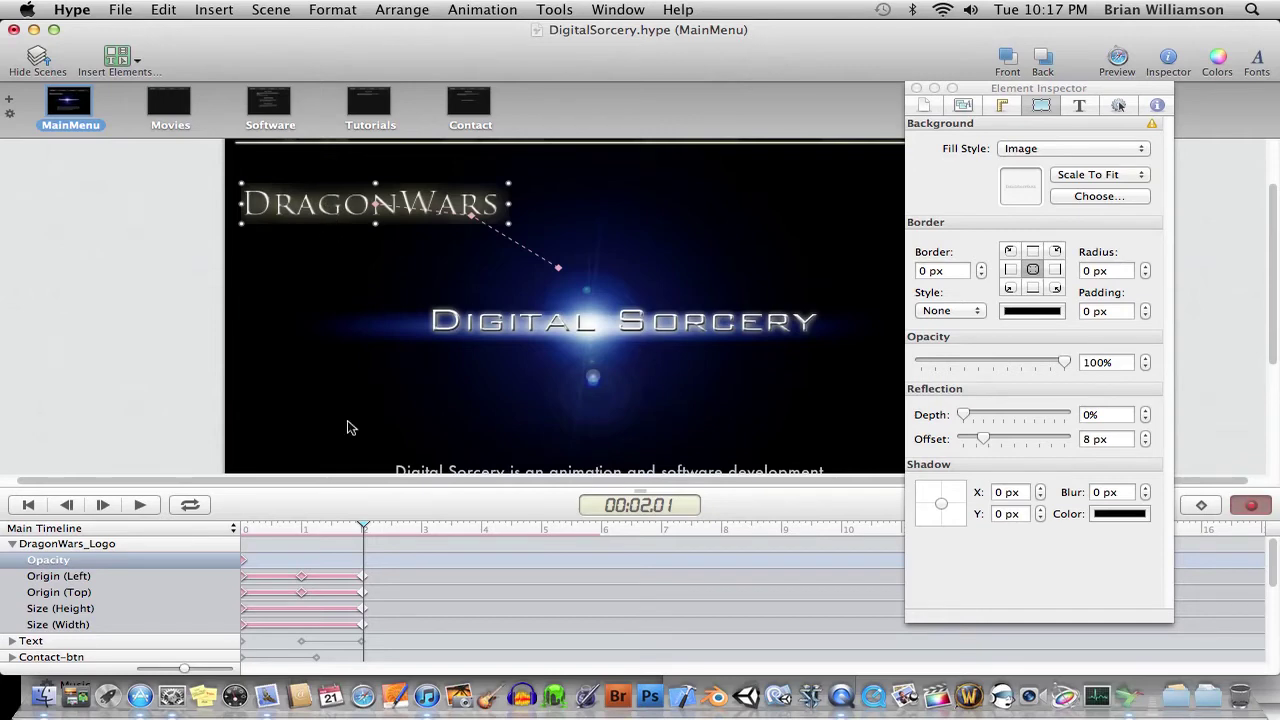
pyautogui.moveTo(363, 526)
pyautogui.mouseDown()
pyautogui.moveTo(214, 523)
pyautogui.moveTo(344, 527)
pyautogui.mouseUp()
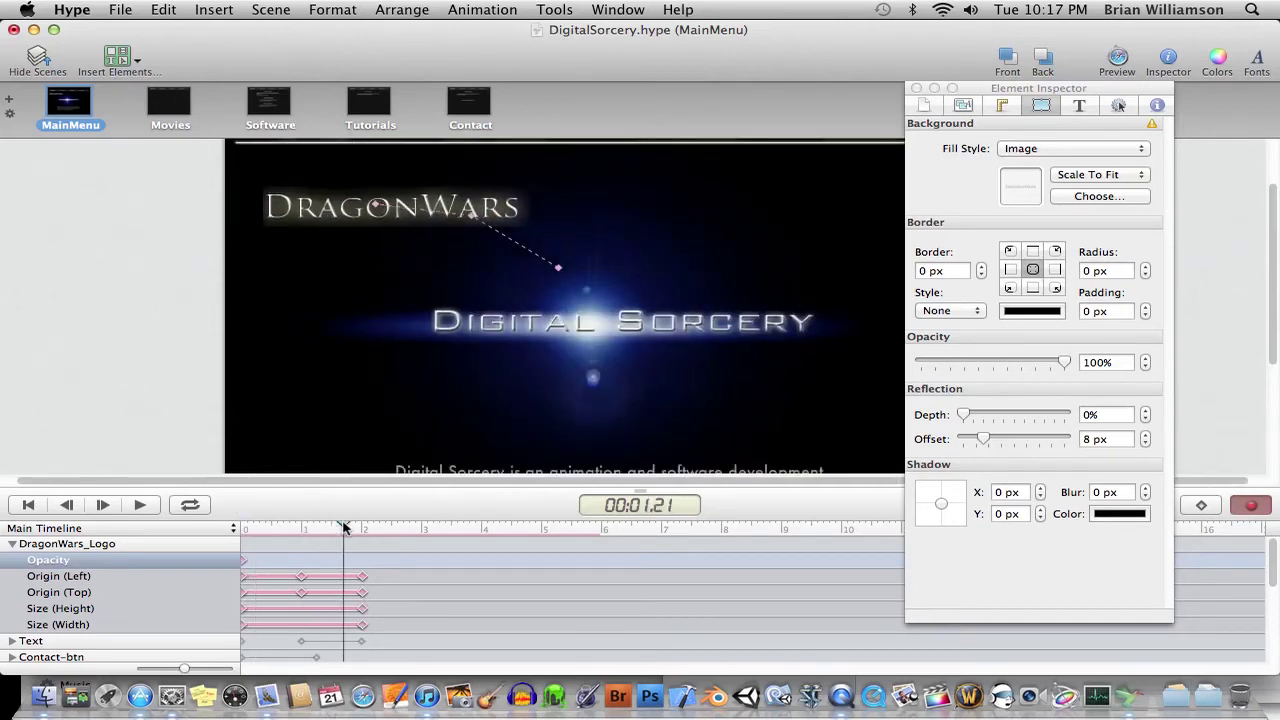
# Review the Movies and Software scenes, then return to the MainMenu scene.
pyautogui.click(294, 228)
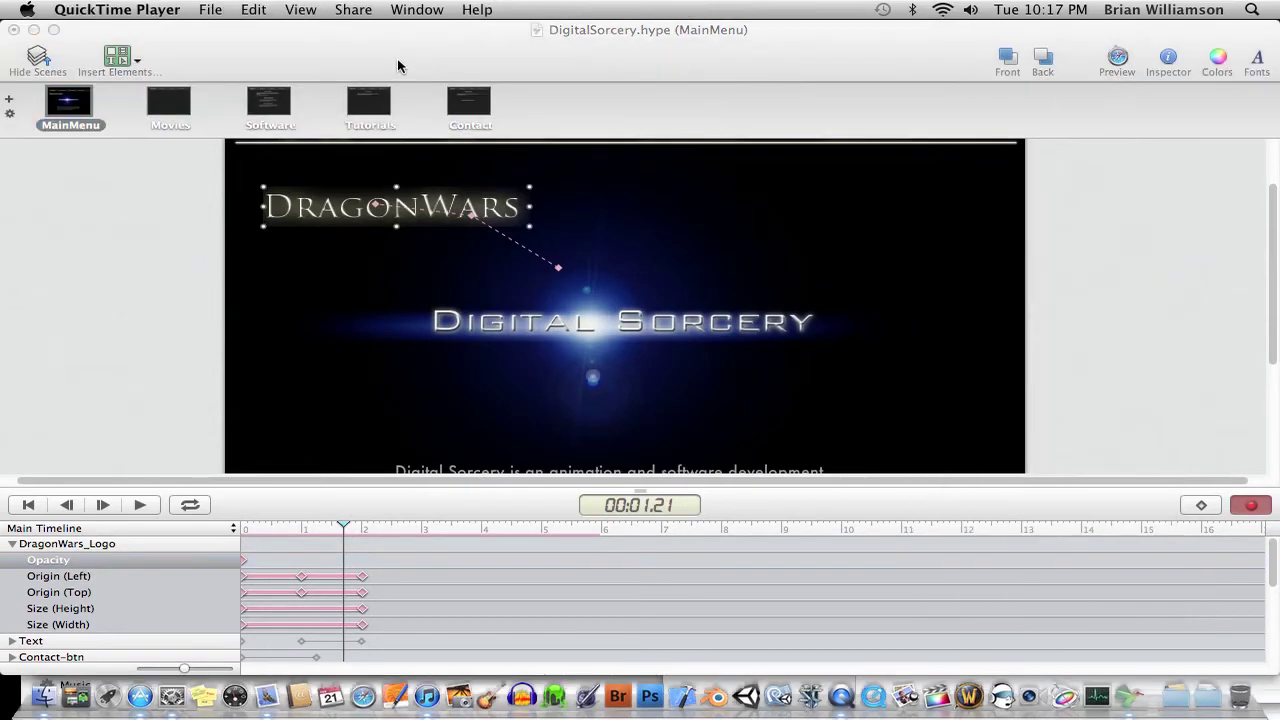
pyautogui.click(294, 40)
pyautogui.click(170, 104)
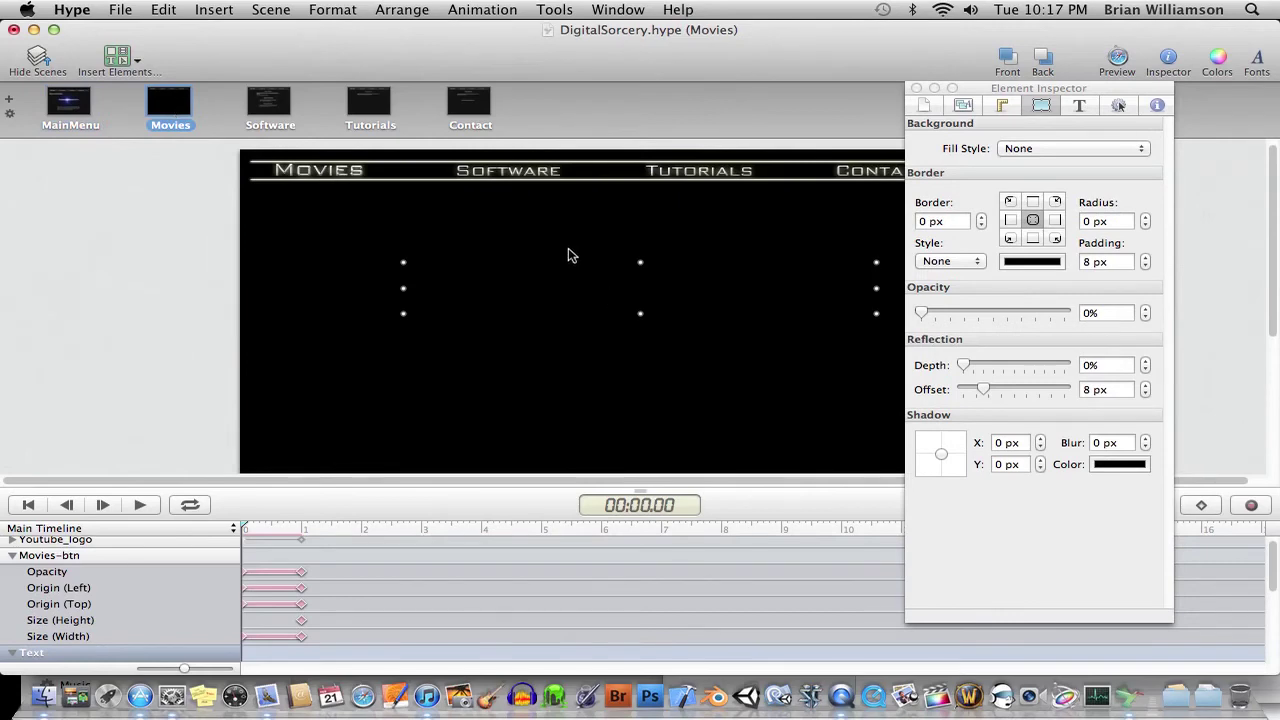
pyautogui.click(270, 110)
pyautogui.scroll(3, 668, 380)
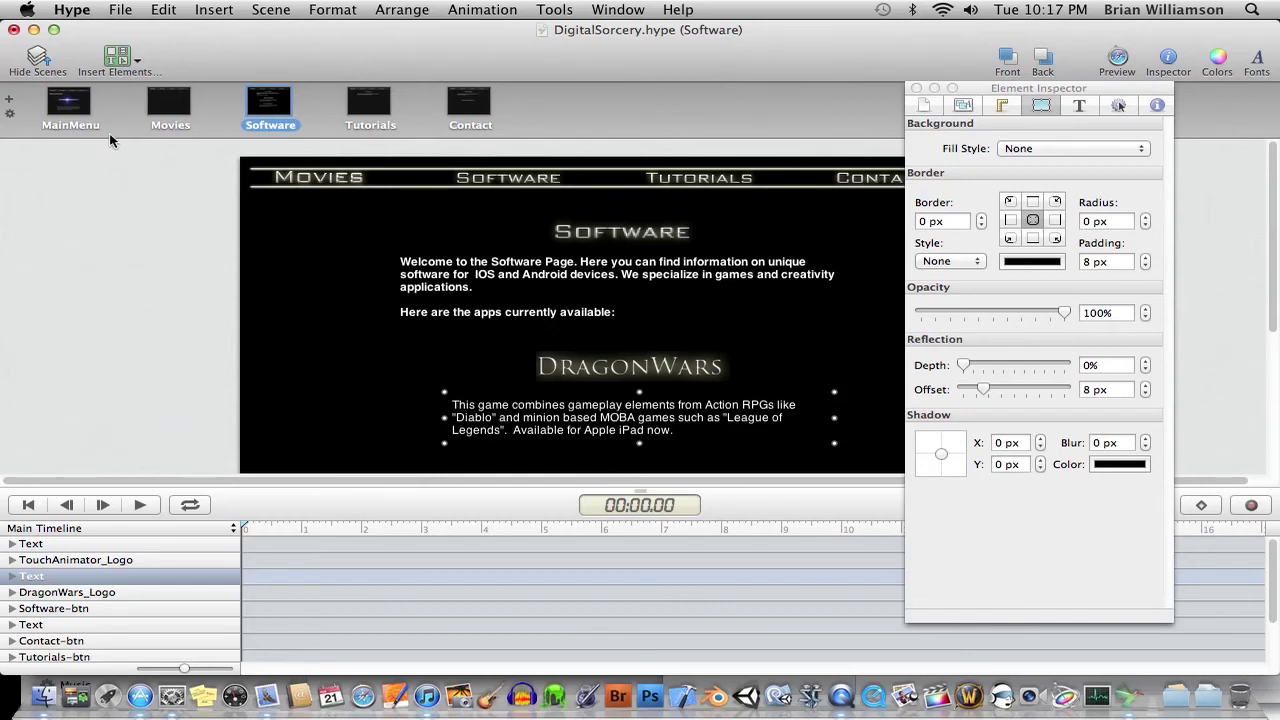
pyautogui.click(75, 112)
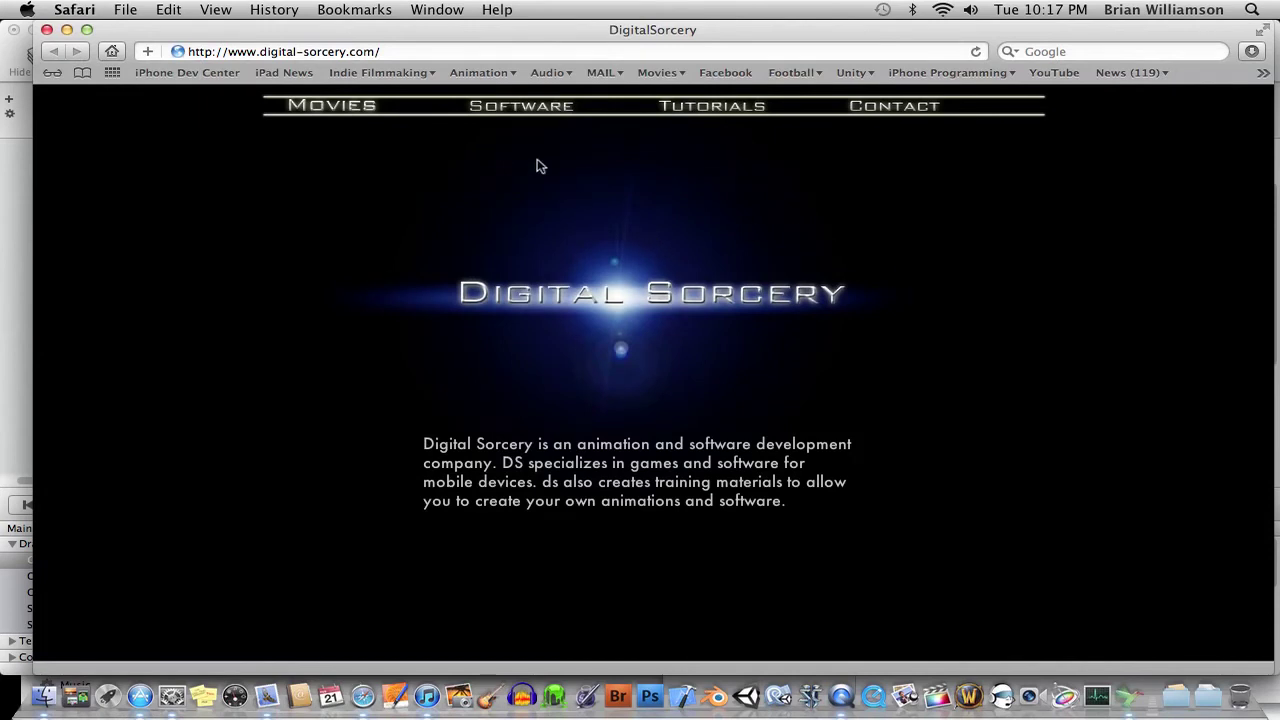
# Visit the preview's Software, Tutorials, Contact and Movies pages in Safari, then return to Hype.
pyautogui.press('super+Tab')
pyautogui.click(563, 194)
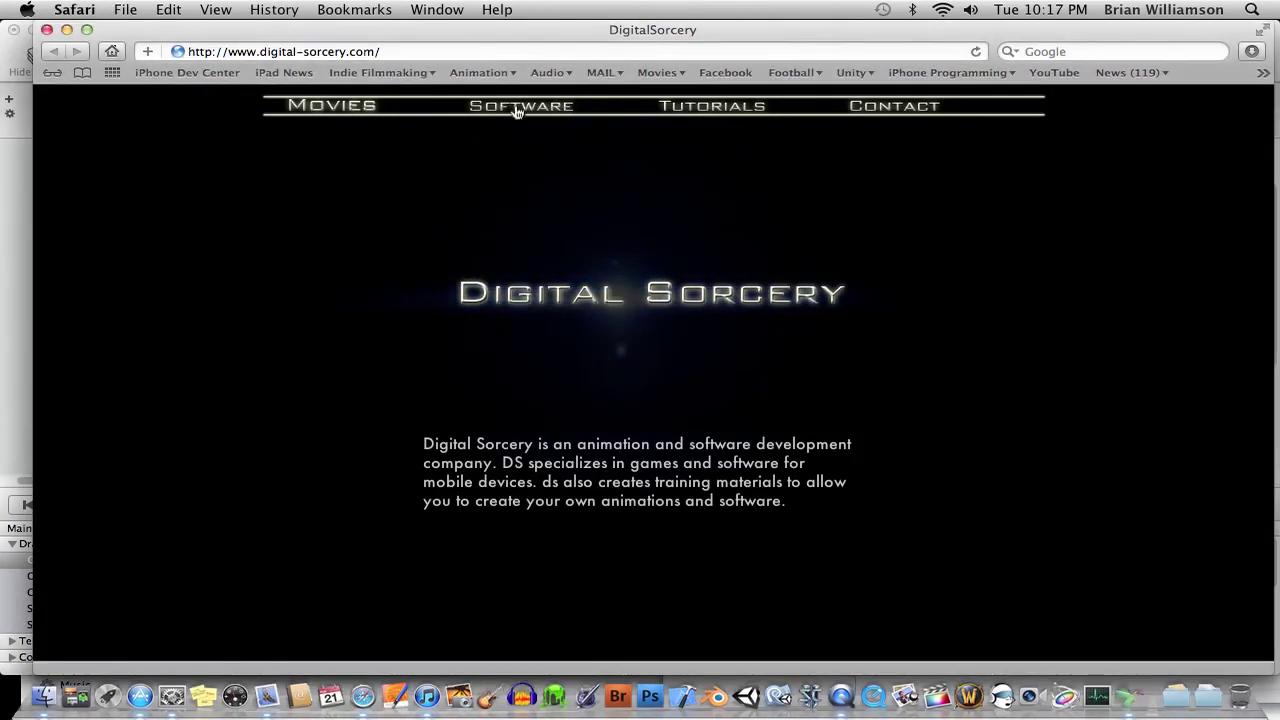
pyautogui.click(517, 106)
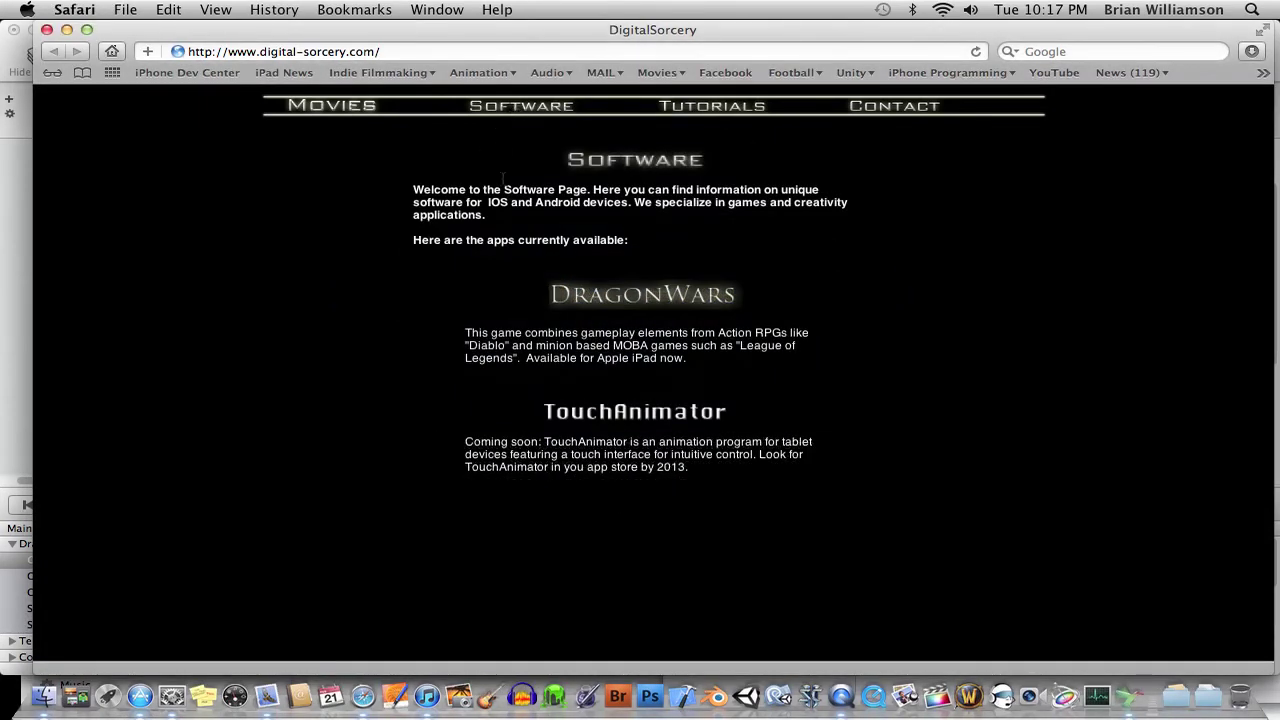
pyautogui.click(686, 108)
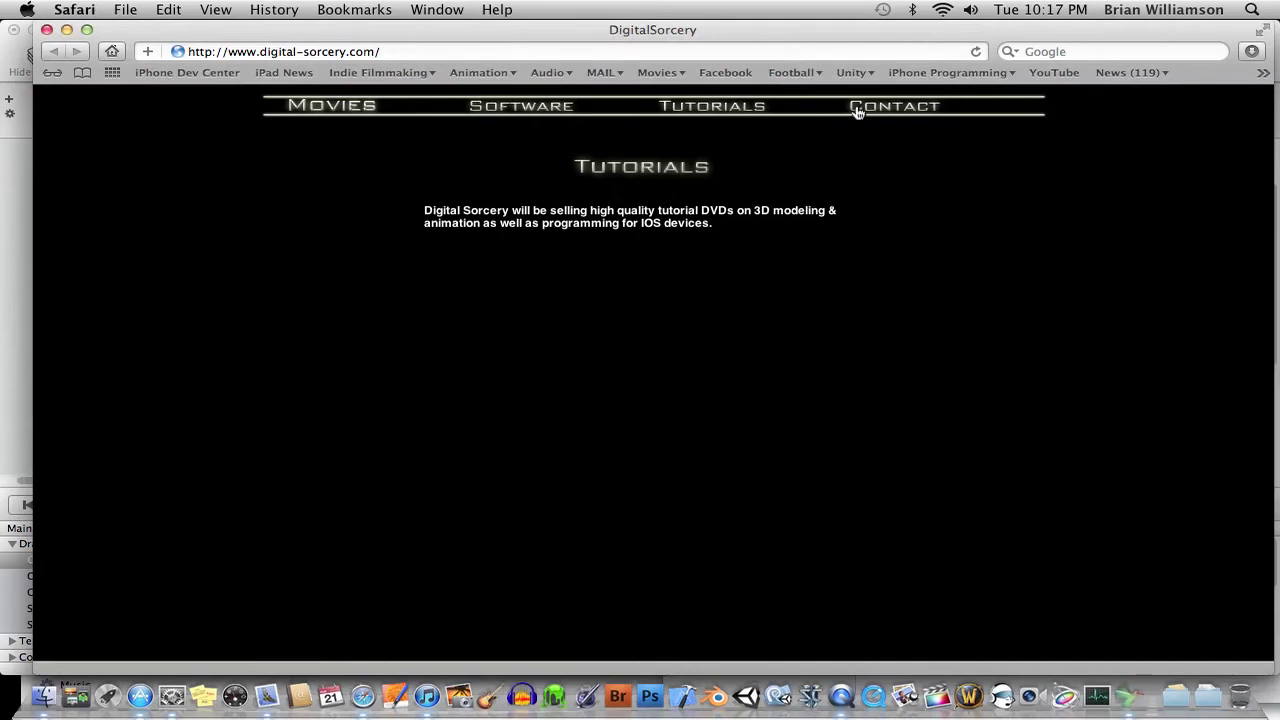
pyautogui.click(854, 106)
pyautogui.click(332, 108)
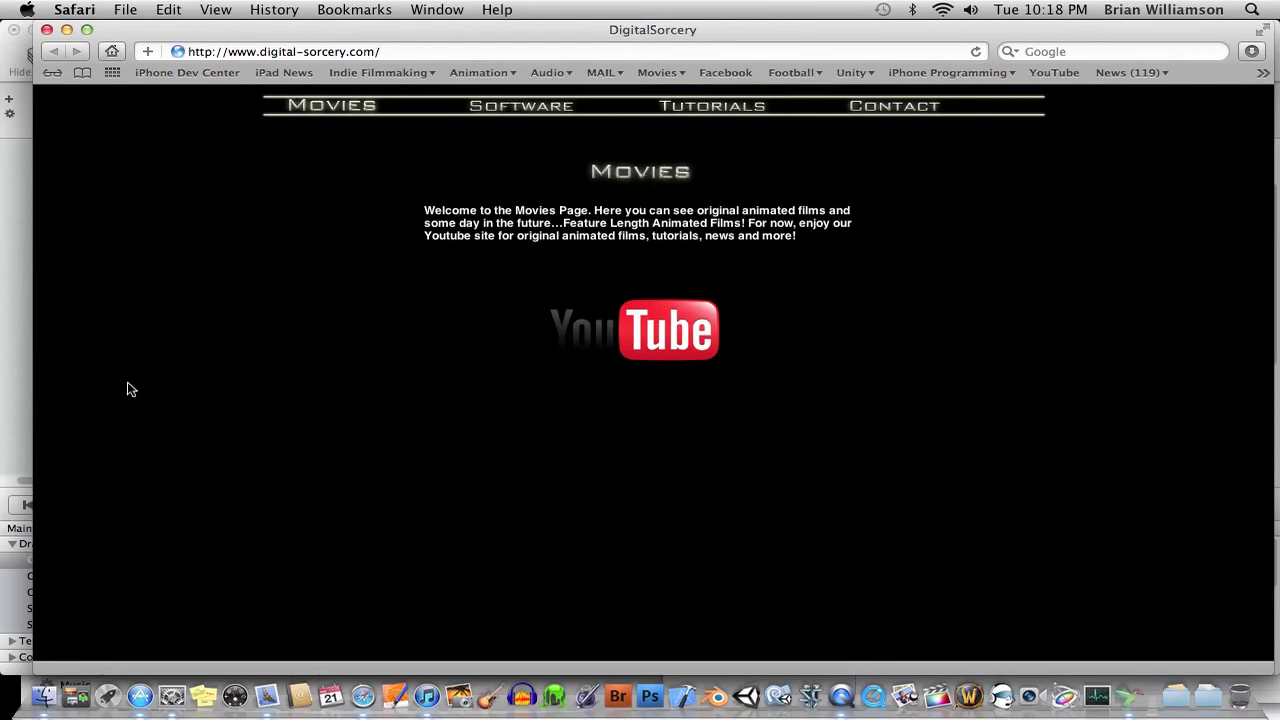
pyautogui.click(12, 390)
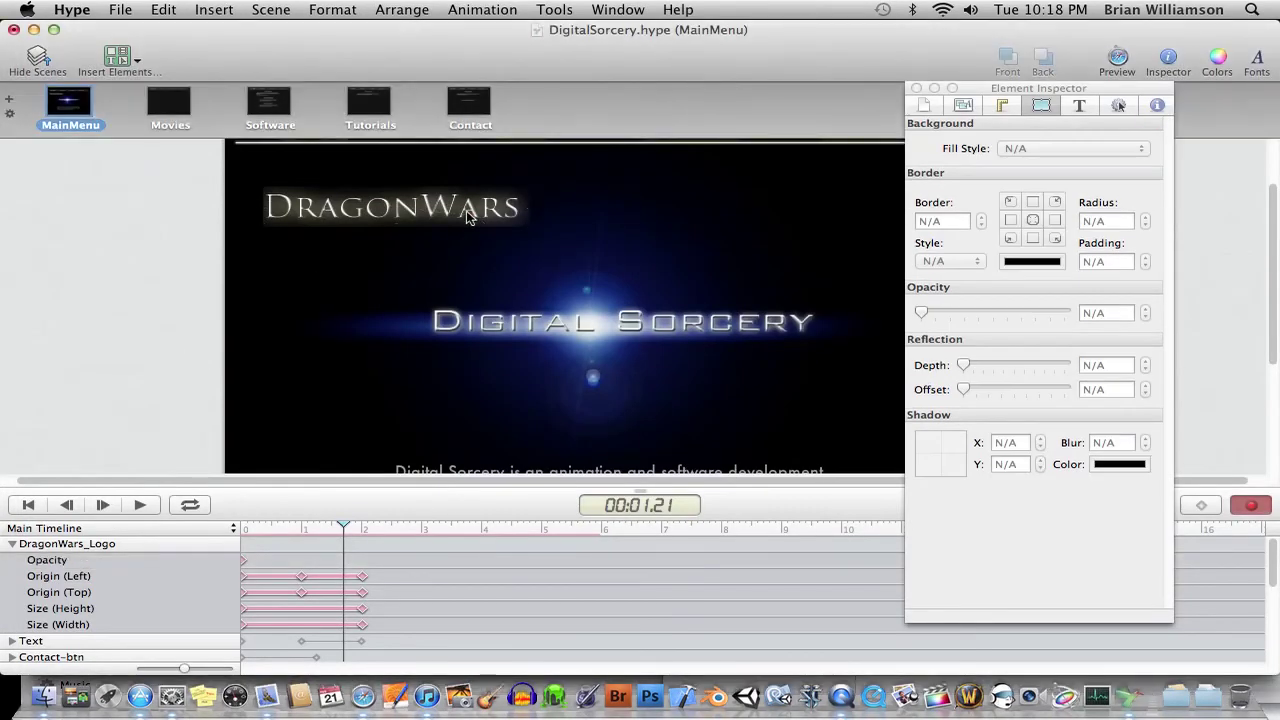
# Select the Software button and open its Mouse Action settings.
pyautogui.scroll(3, 668, 323)
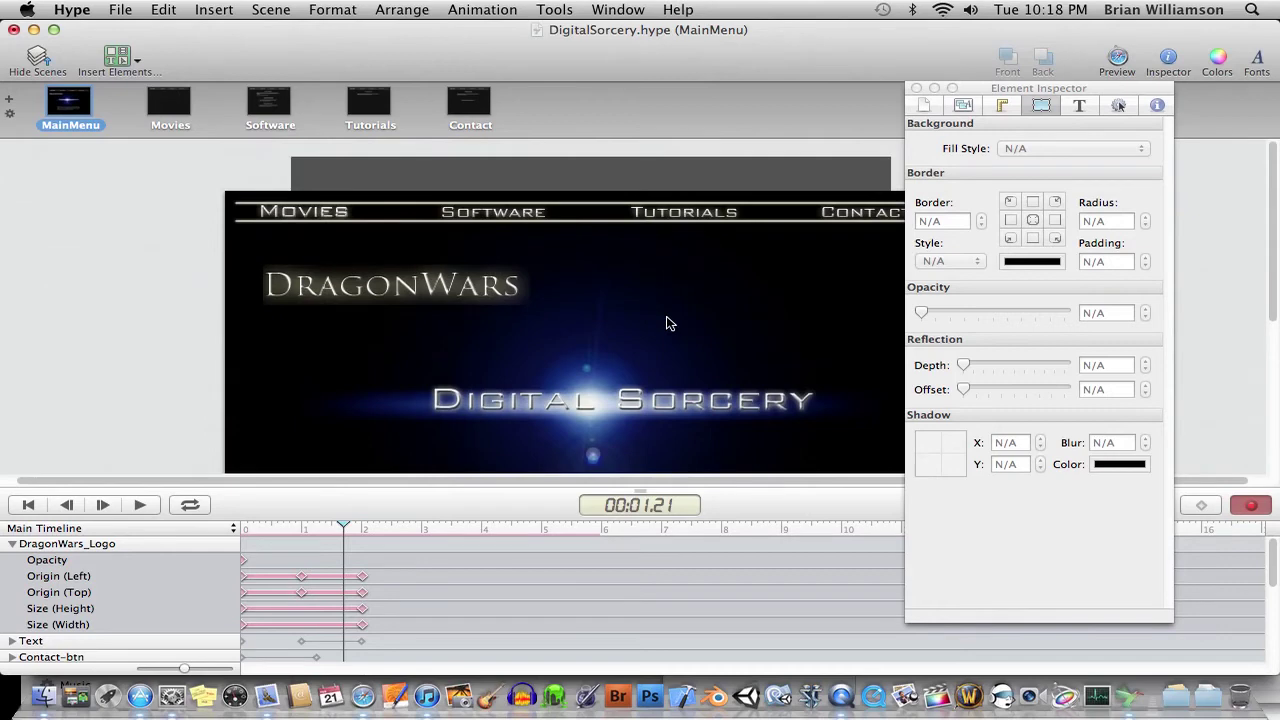
pyautogui.click(507, 222)
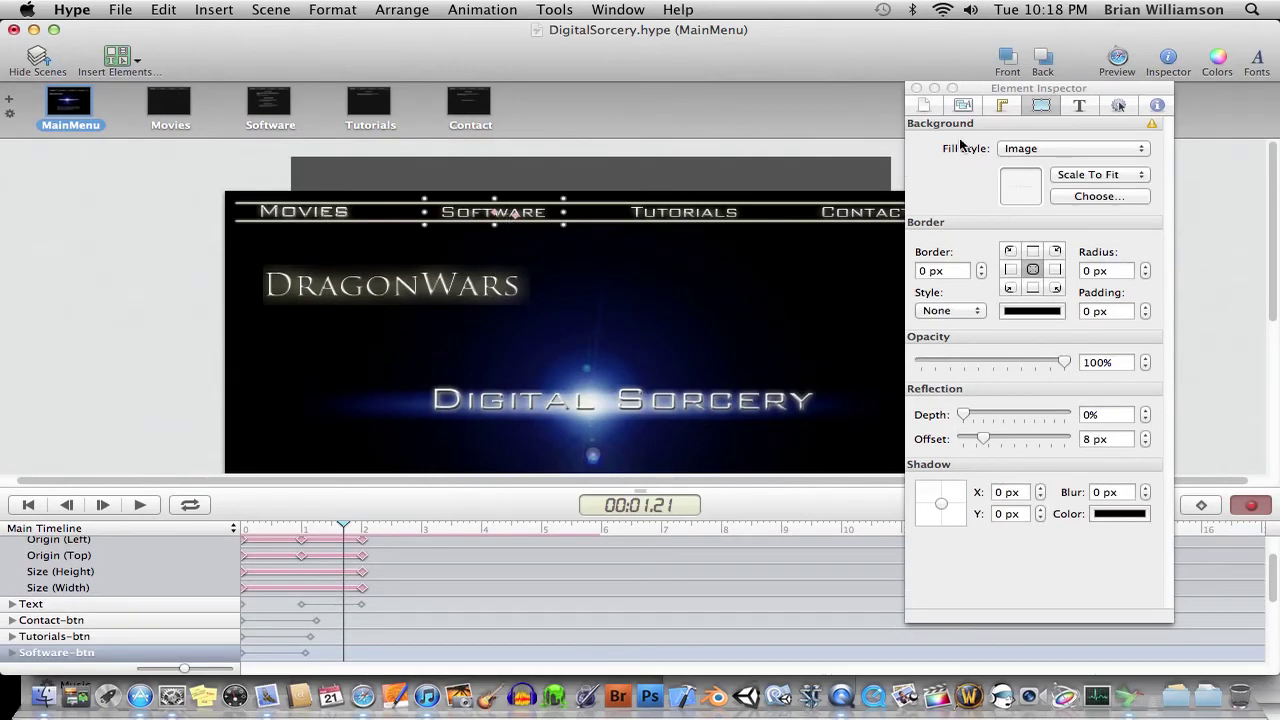
pyautogui.press('super+Tab')
pyautogui.click(1103, 110)
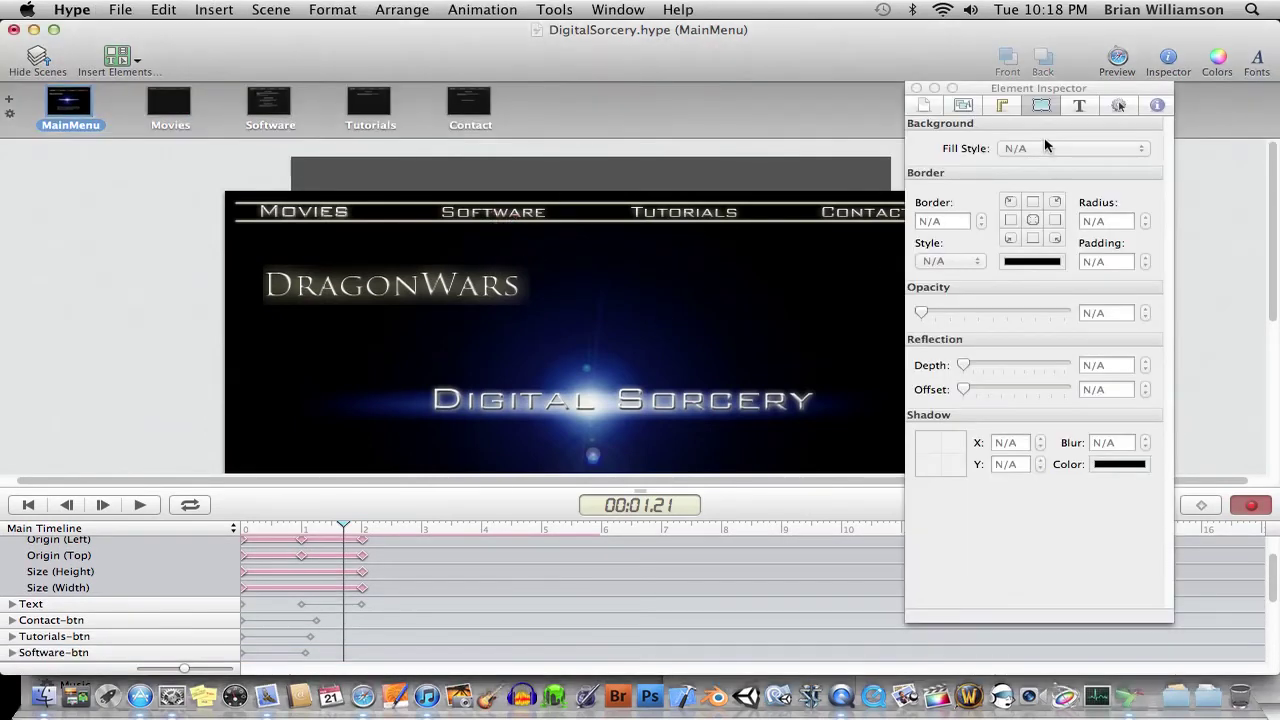
pyautogui.click(1120, 106)
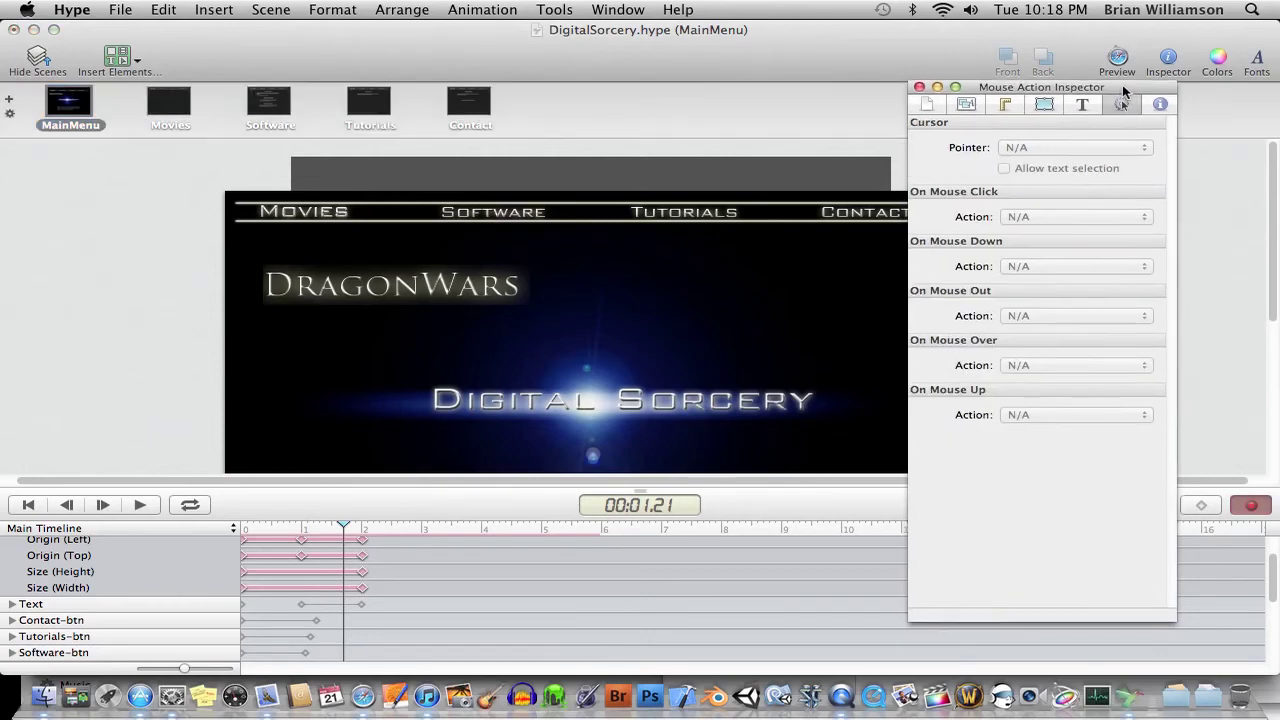
pyautogui.click(518, 222)
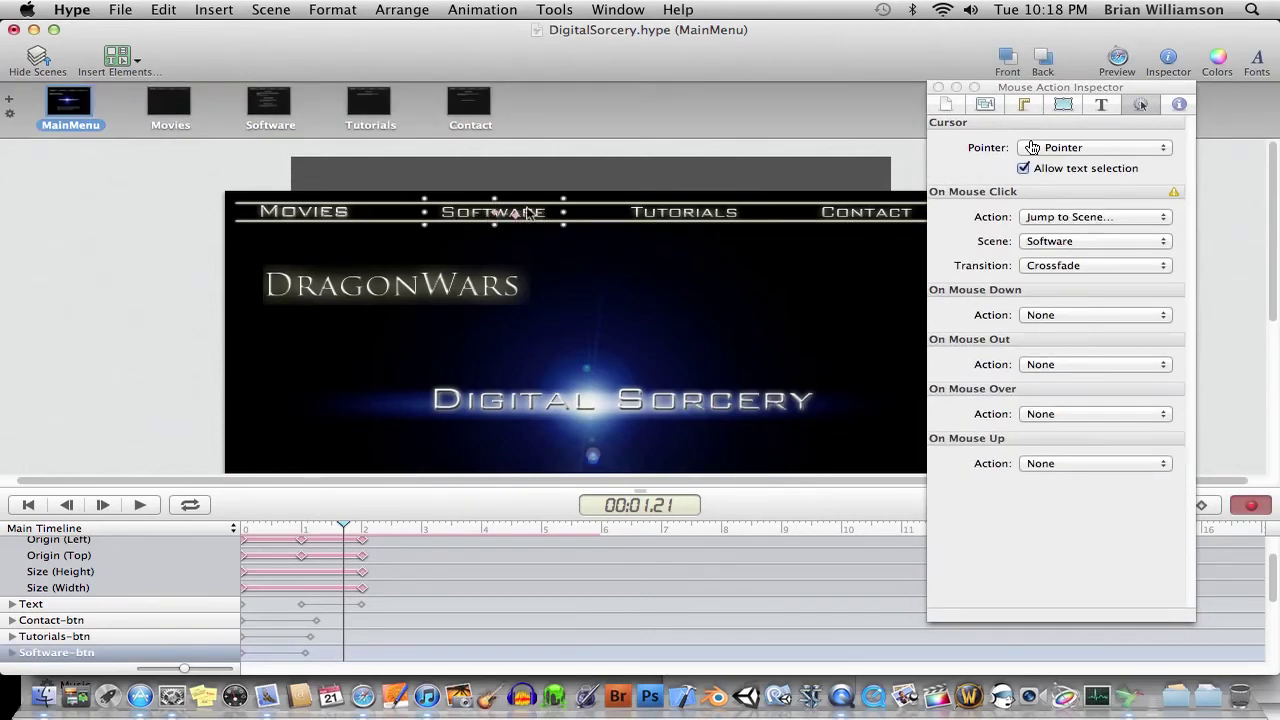
# Confirm its Jump to Scene Software crossfade action, then bring up the App Store's Hype page.
pyautogui.click(1075, 218)
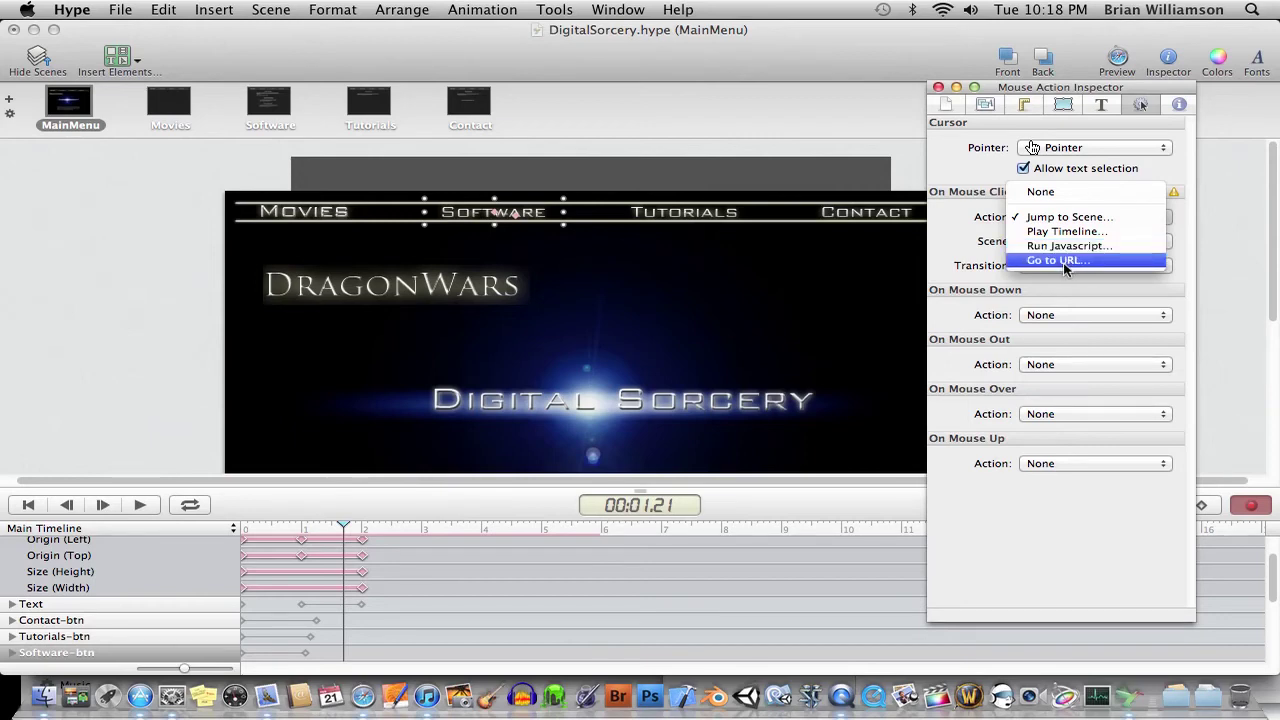
pyautogui.click(946, 160)
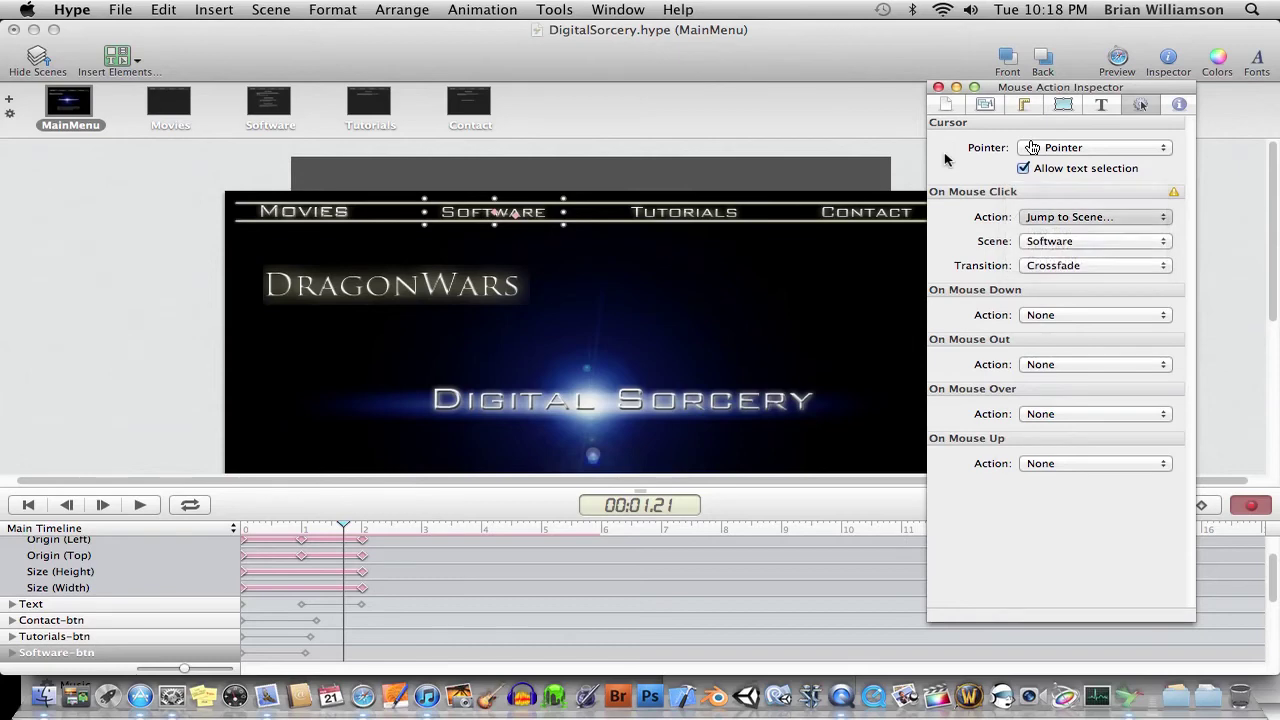
pyautogui.moveTo(1012, 90); pyautogui.dragTo(1009, 96)
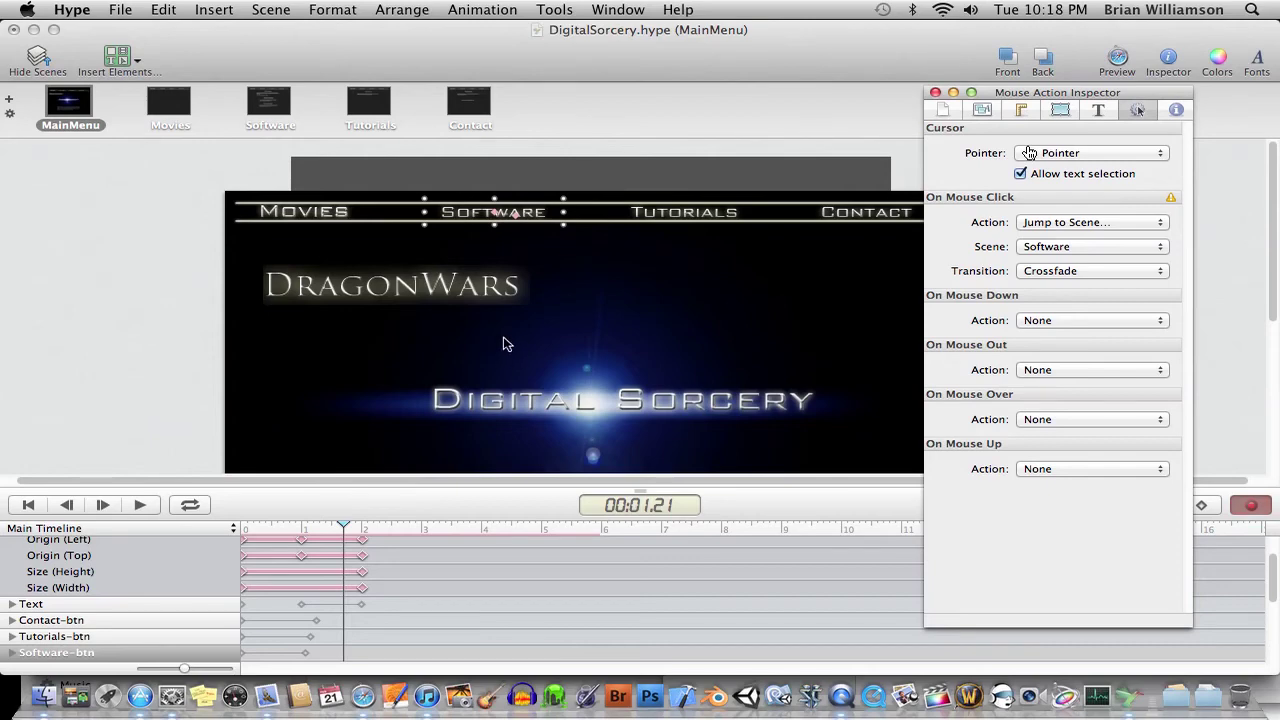
pyautogui.scroll(-5, 503, 344)
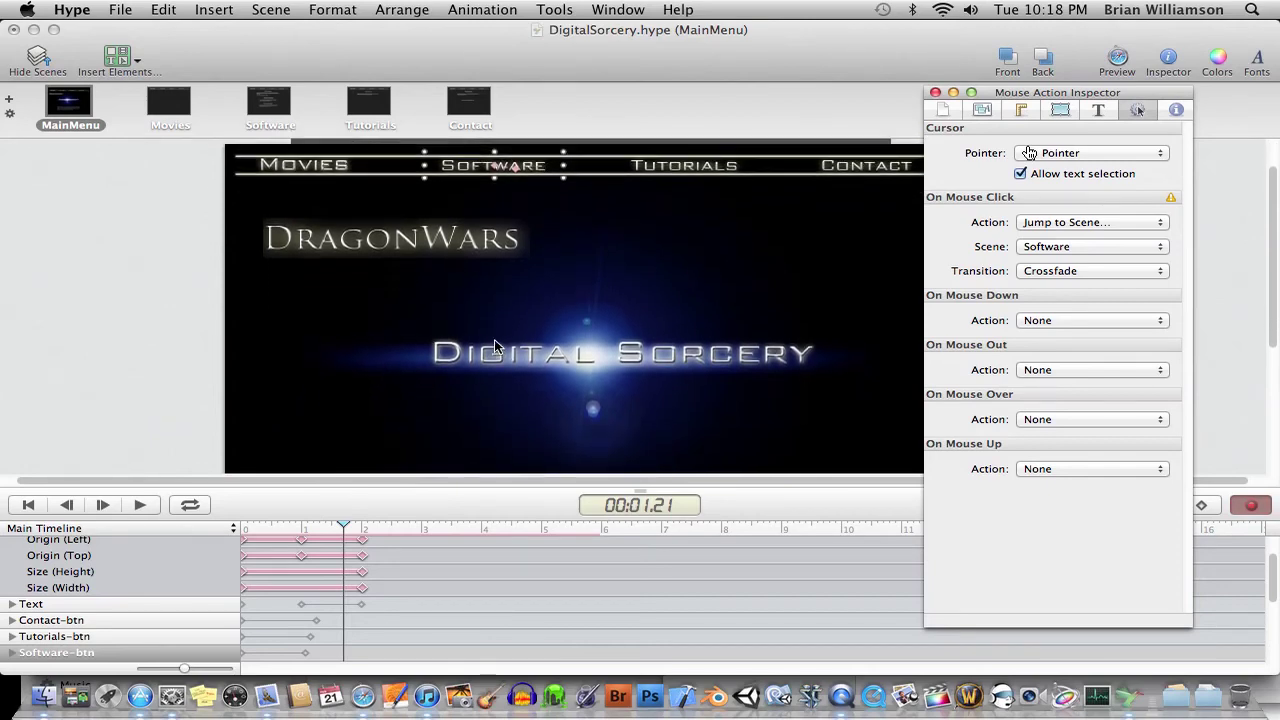
pyautogui.scroll(-1, 494, 344)
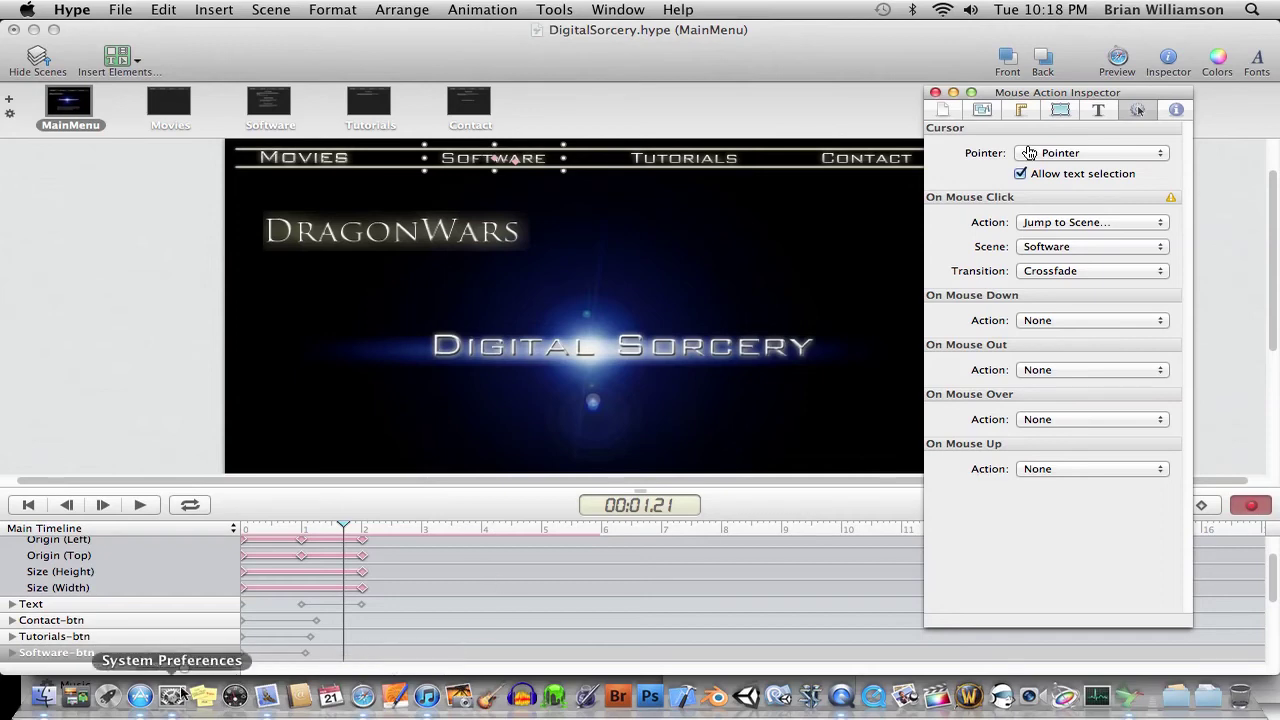
pyautogui.click(140, 696)
pyautogui.scroll(5, 643, 231)
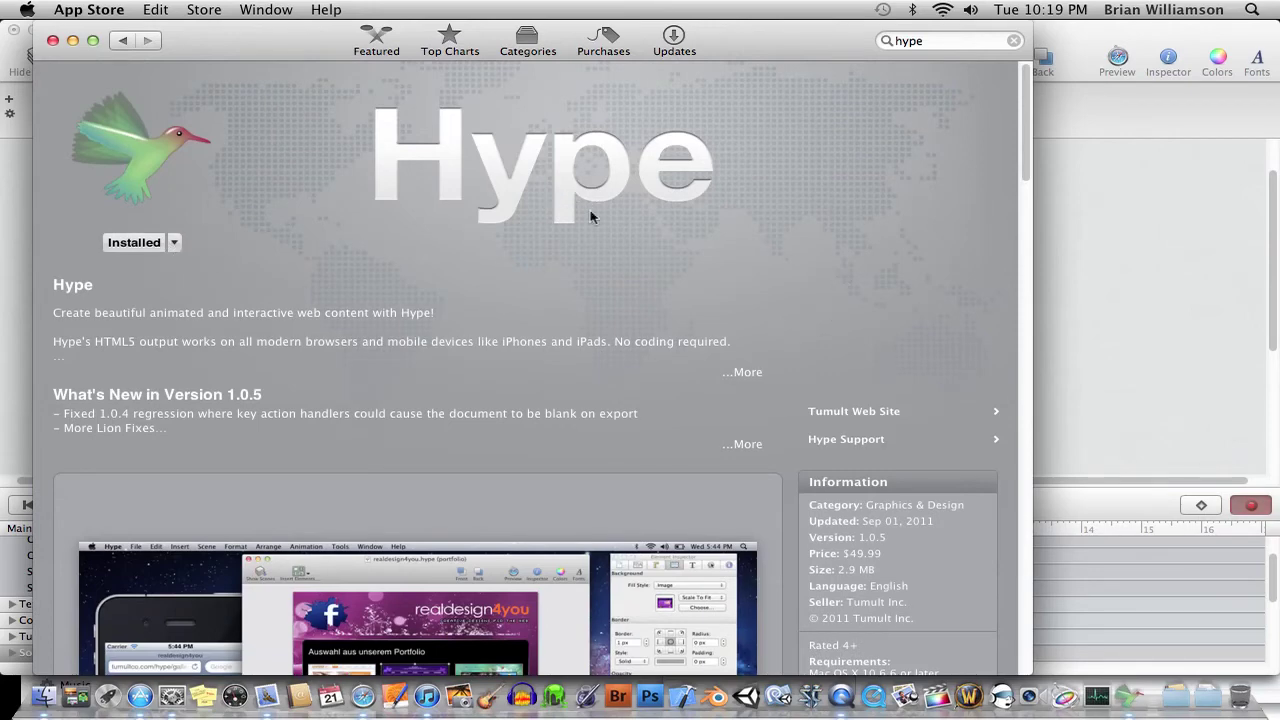
# Bring the Hype window with the DigitalSorcery MainMenu scene back to the front.
pyautogui.click(1135, 270)
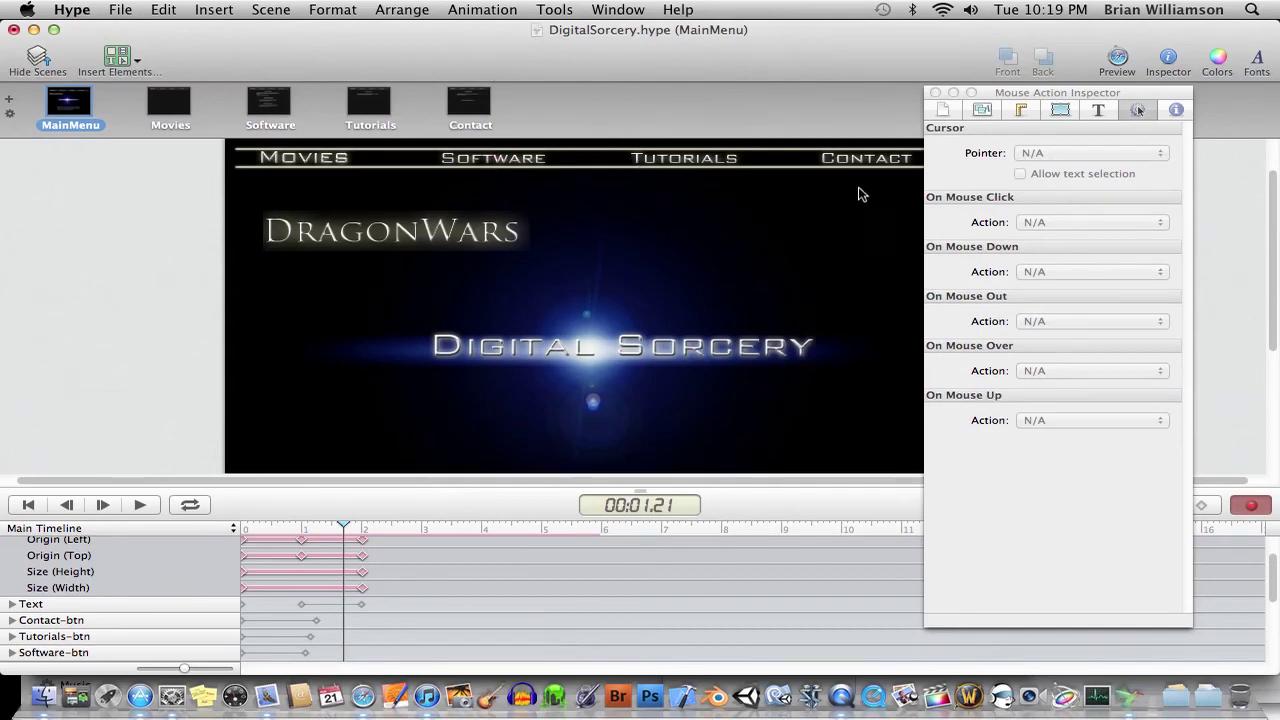
# Switch between the Scene, Metrics and Document inspector panes to review the 800×600 document settings.
pyautogui.moveTo(1025, 91); pyautogui.dragTo(1032, 93)
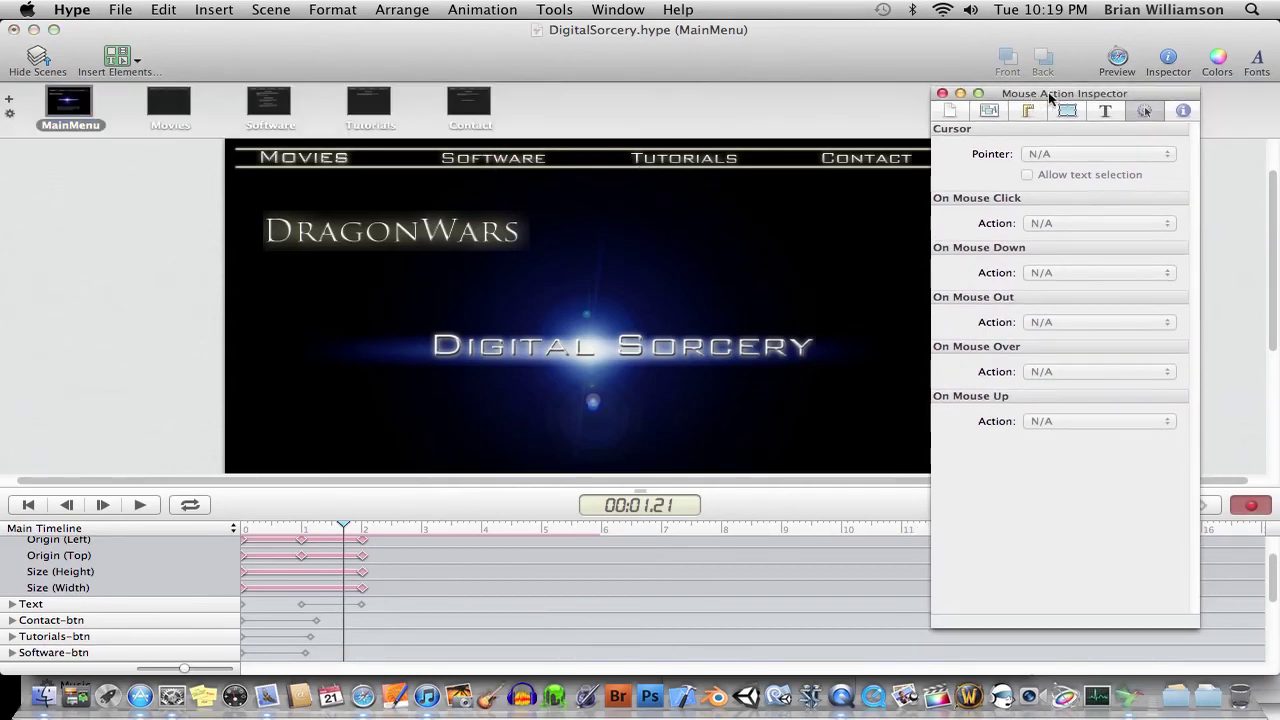
pyautogui.click(953, 111)
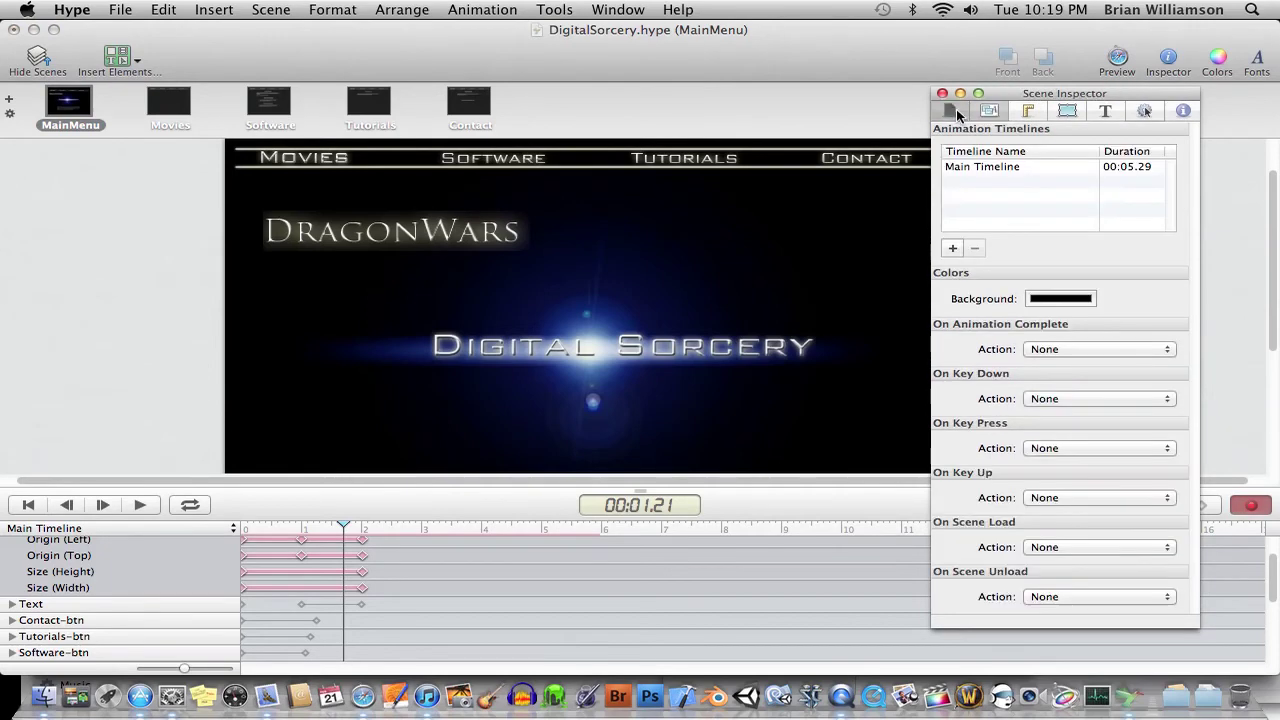
pyautogui.click(955, 110)
pyautogui.click(1029, 111)
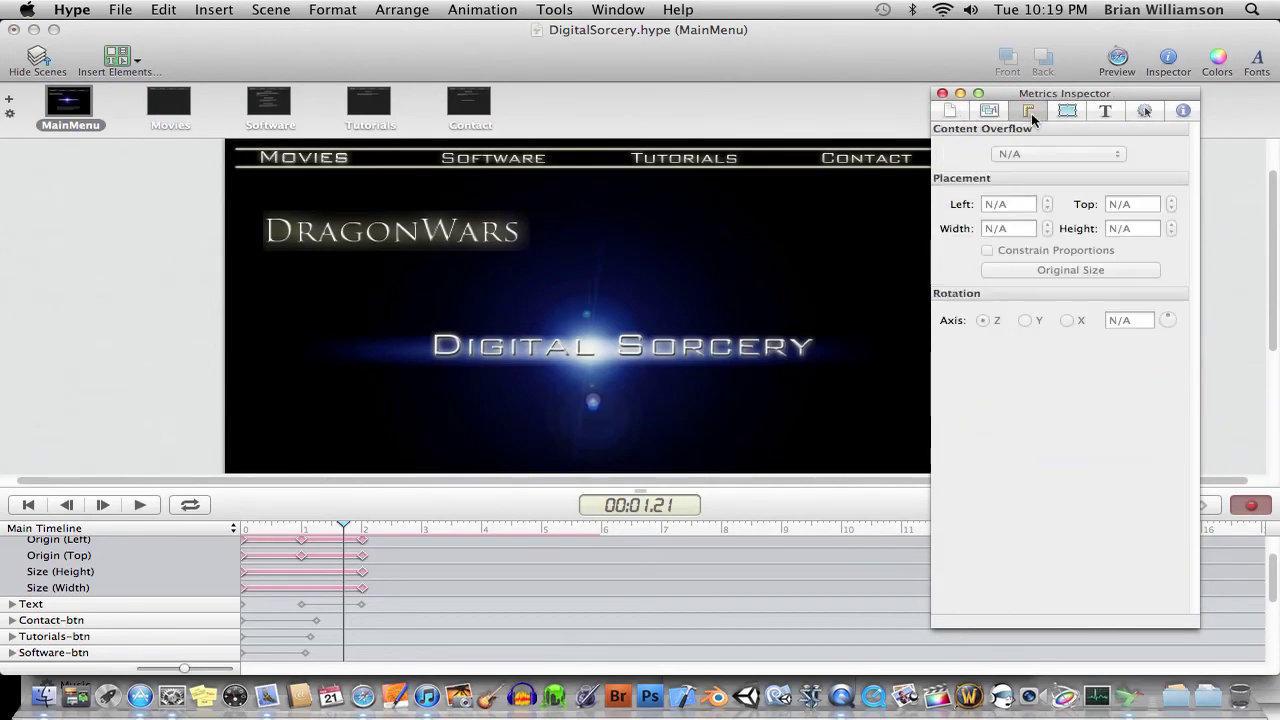
pyautogui.click(948, 110)
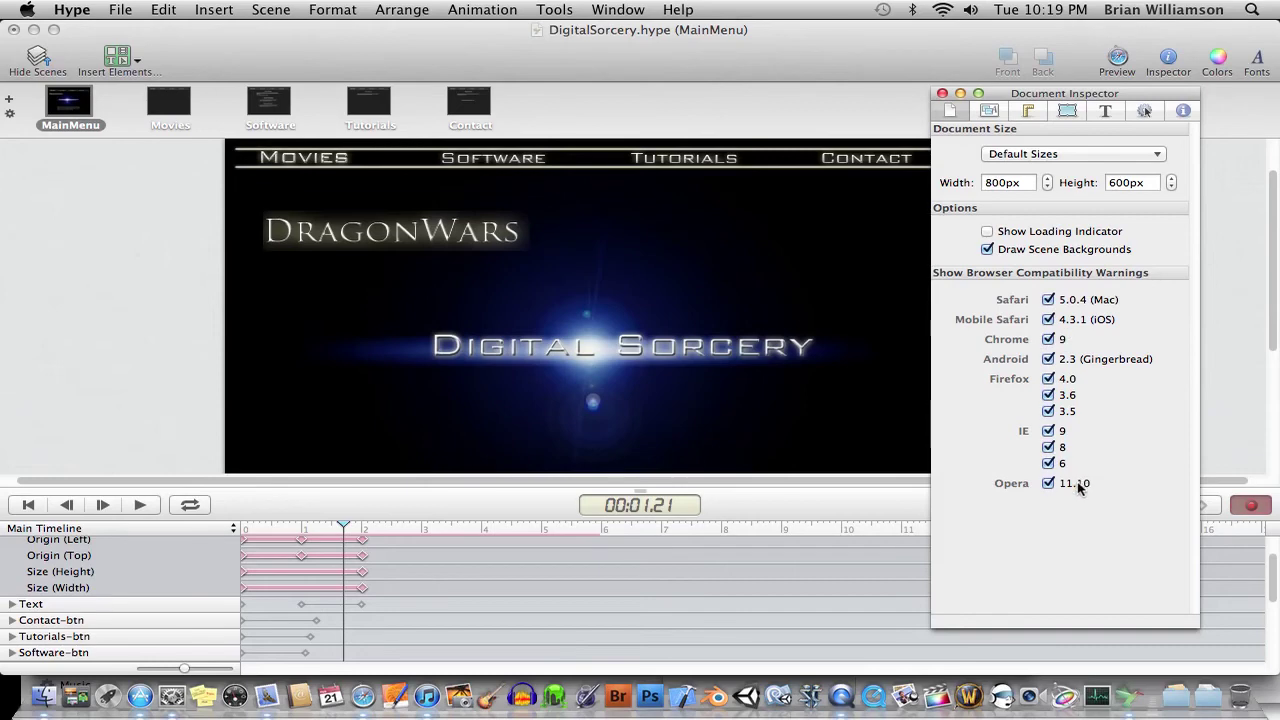
# Check the HTML5 export options, close them without exporting, and select the DragonWars logo.
pyautogui.click(85, 195)
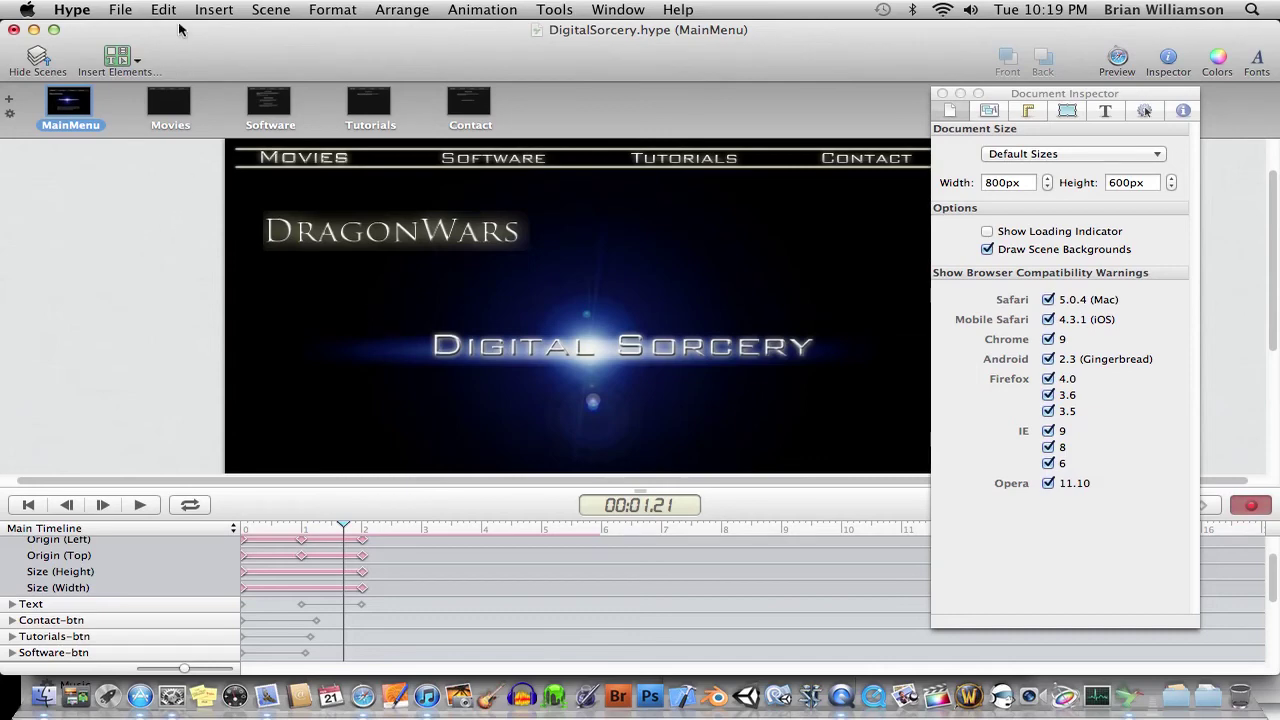
pyautogui.click(120, 10)
pyautogui.moveTo(212, 192)
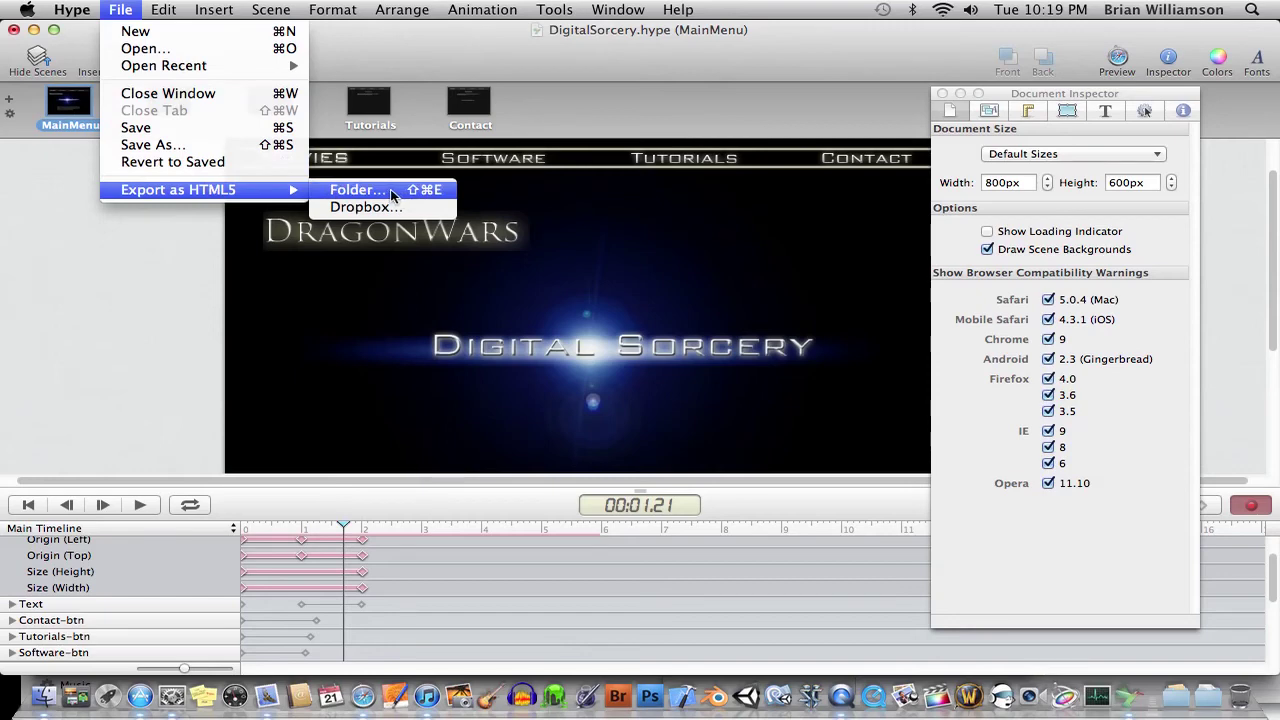
pyautogui.click(377, 47)
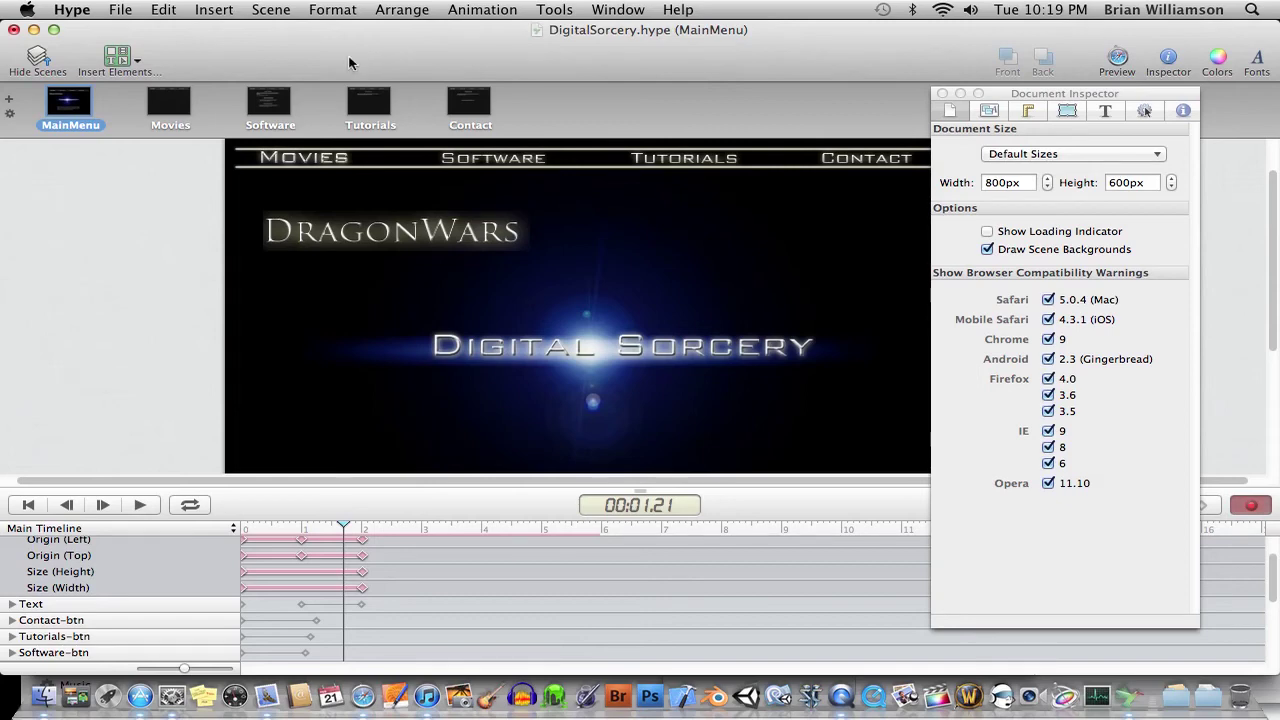
pyautogui.click(352, 232)
# Delete the DragonWars logo, rewind to about 00:01.07, then view Software and Movies and return to MainMenu.
pyautogui.press('BackSpace')
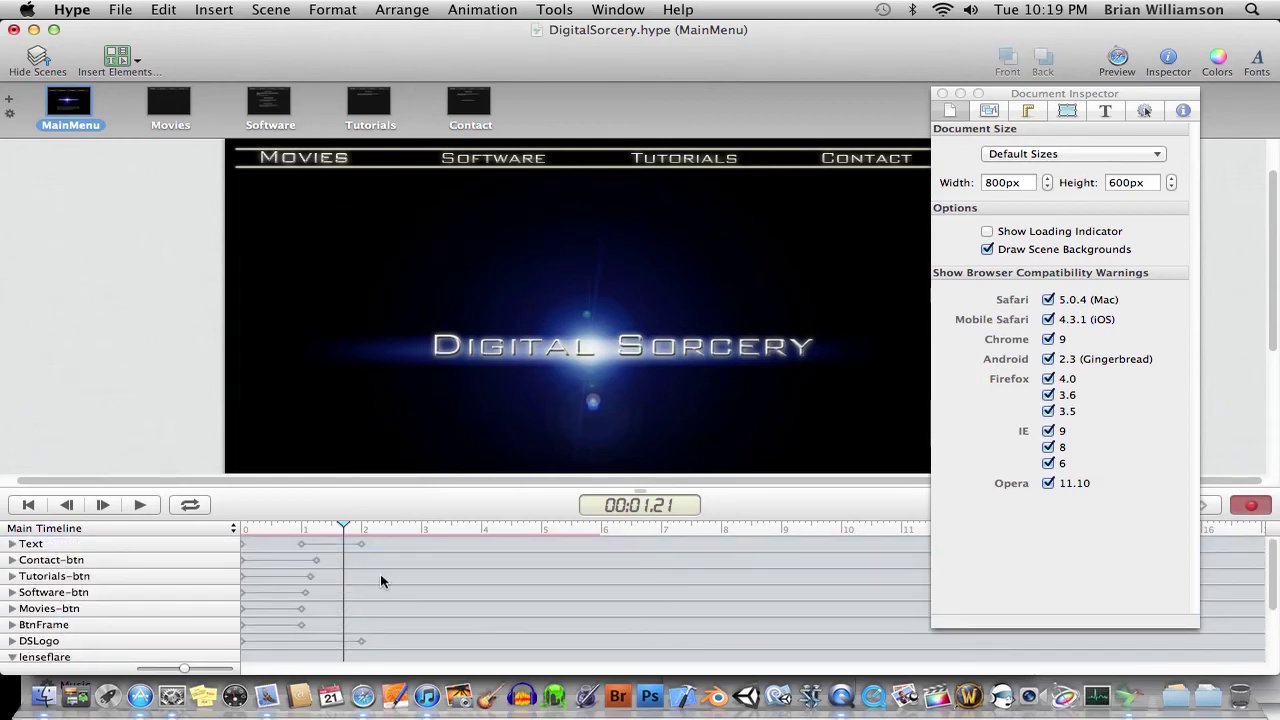
pyautogui.moveTo(340, 528); pyautogui.dragTo(416, 530)
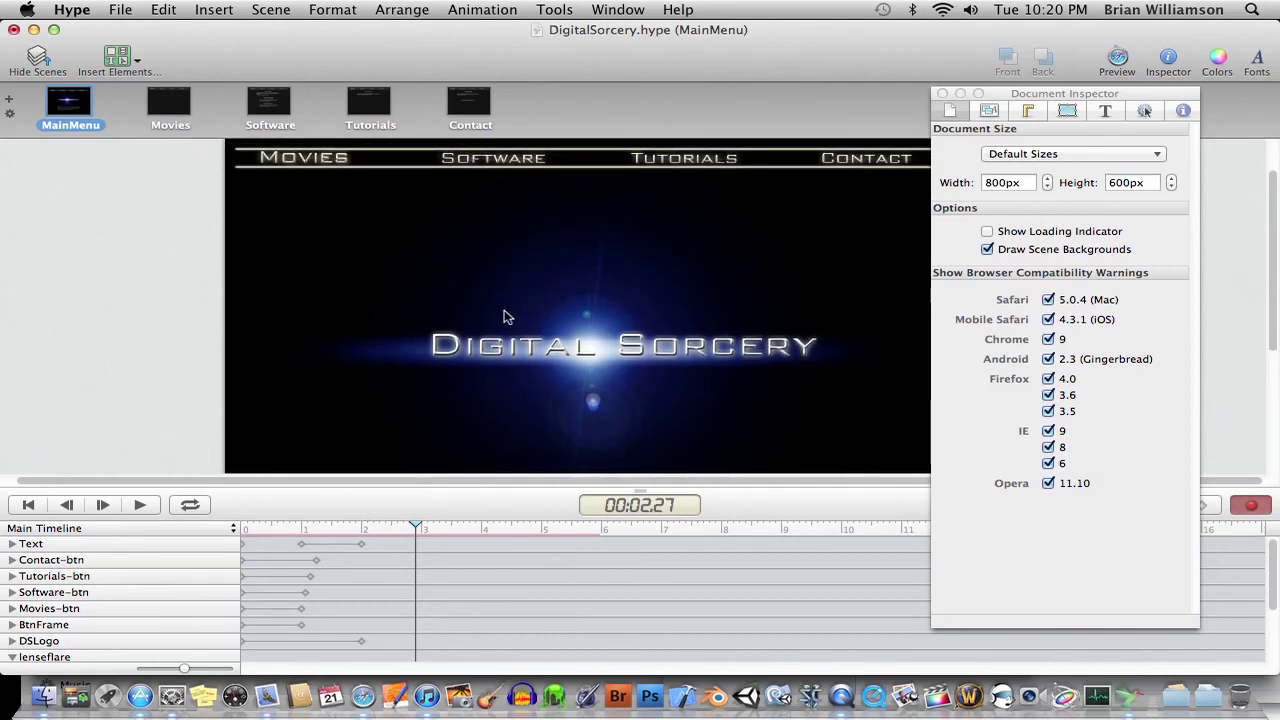
pyautogui.click(258, 104)
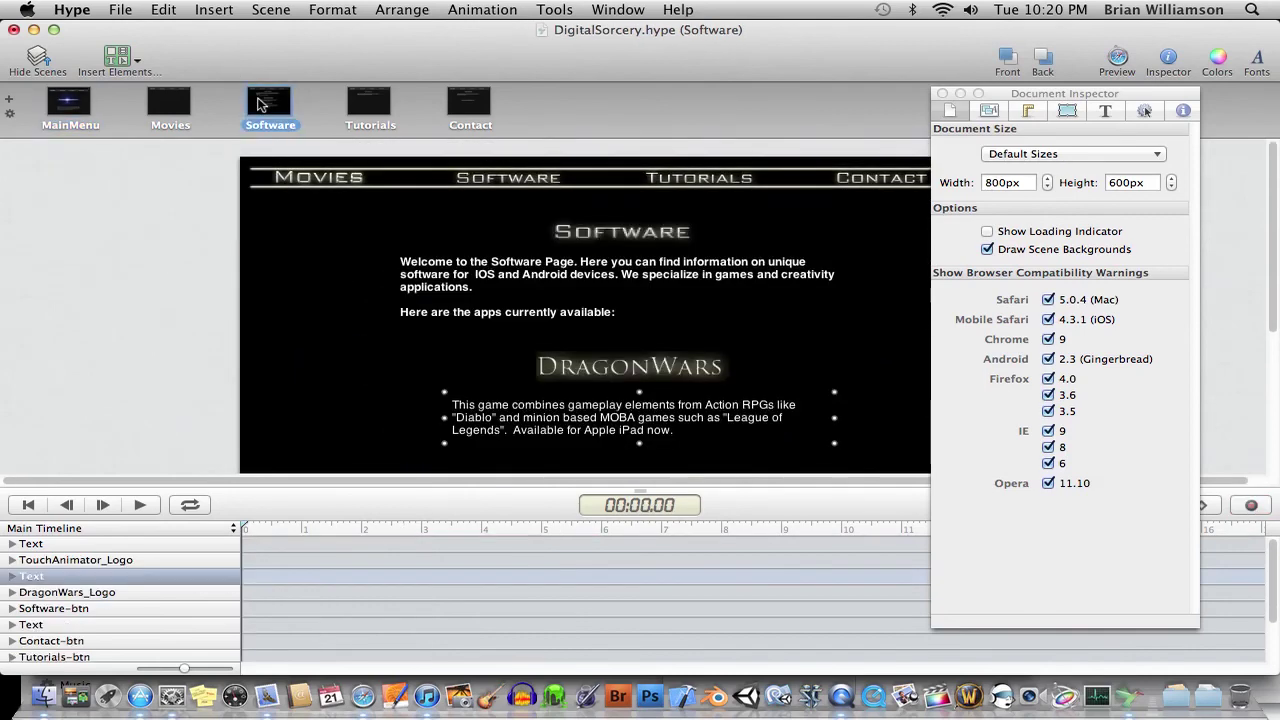
pyautogui.click(177, 103)
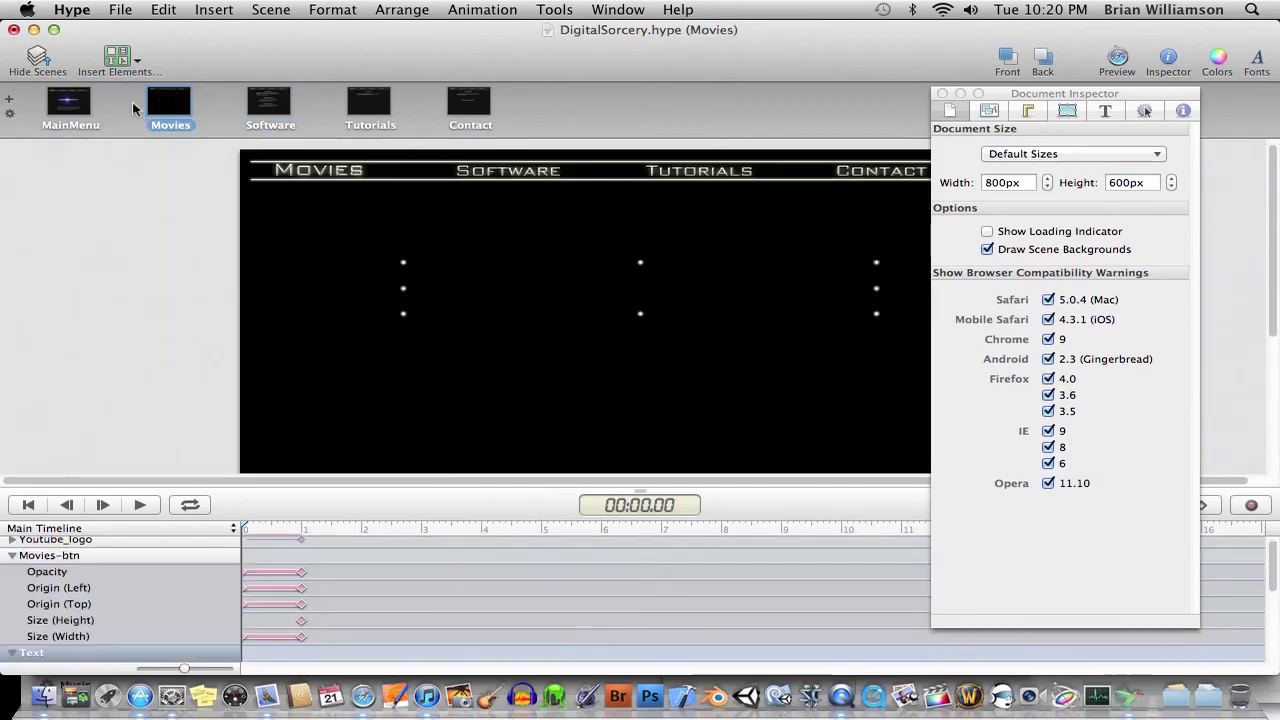
pyautogui.click(74, 102)
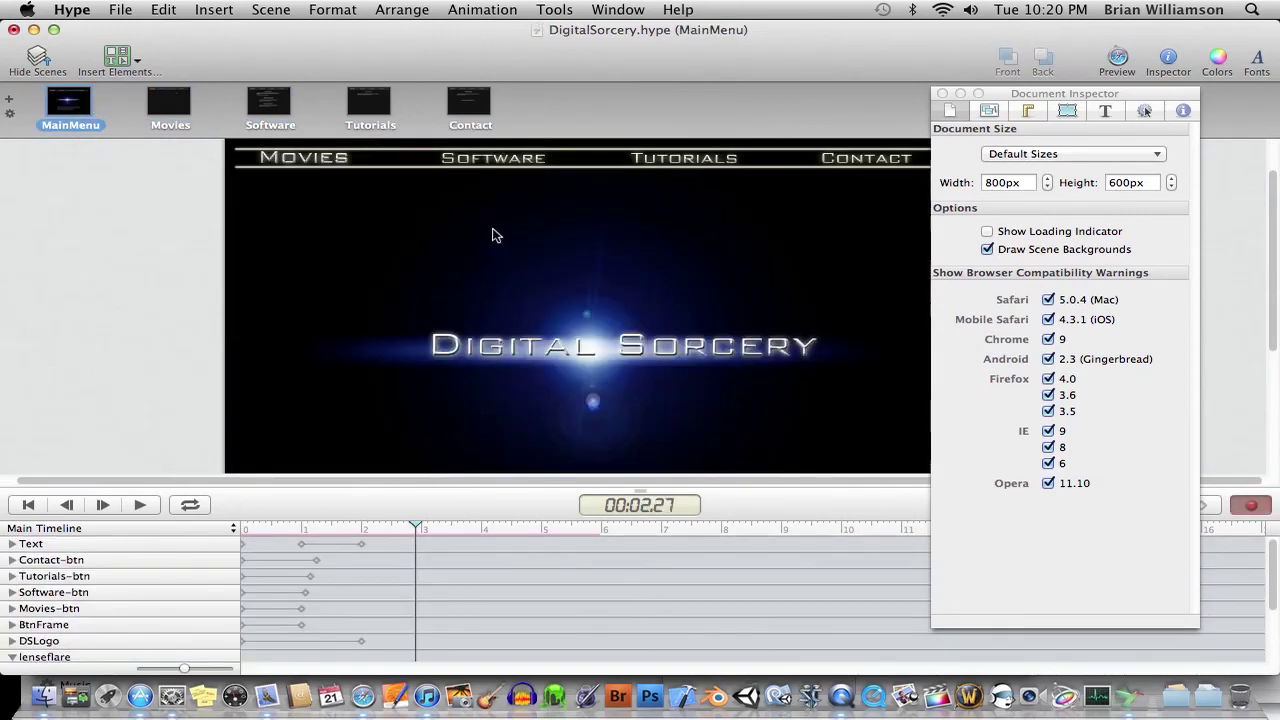